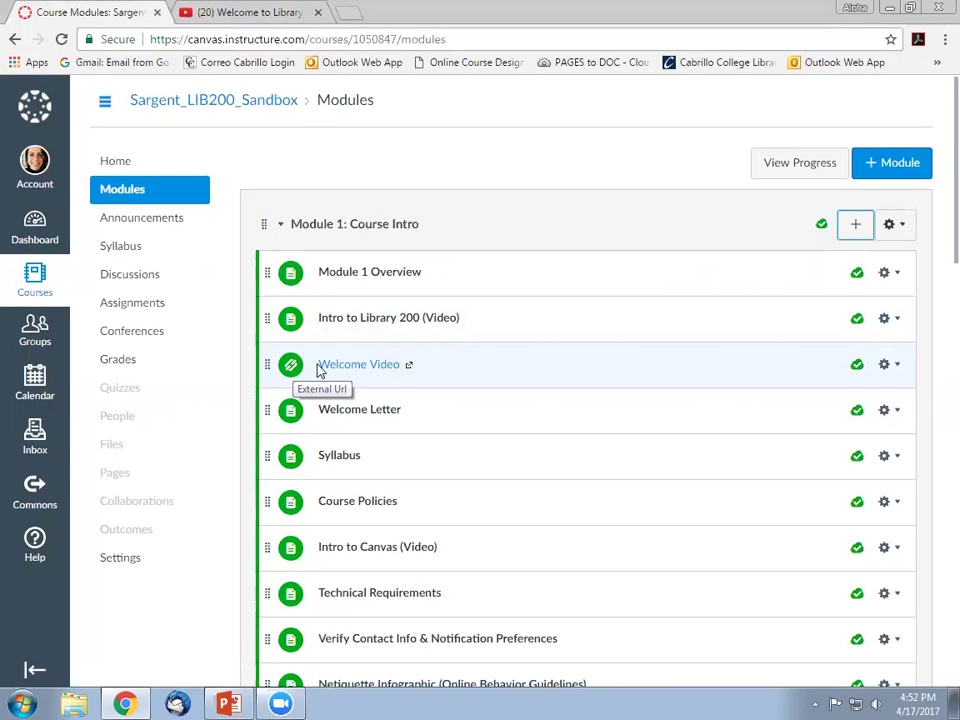
Launch the Welcome Video in a new YouTube tab, pause it, and return to the Canvas Modules list
{"action": "left_click", "coordinate": [330, 366]}
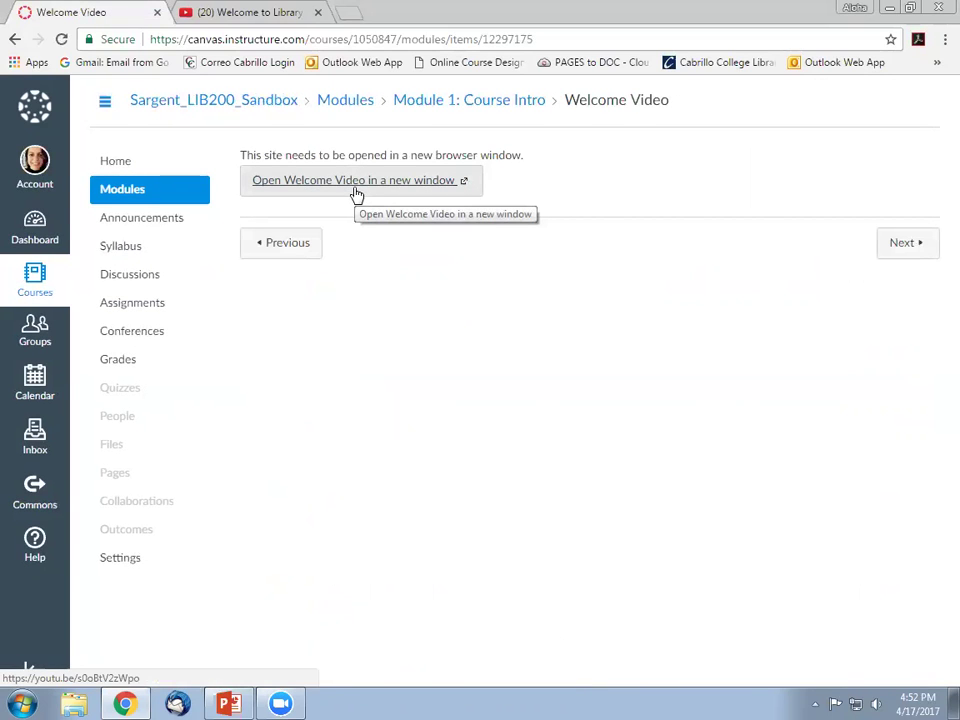
{"action": "left_click", "coordinate": [356, 190]}
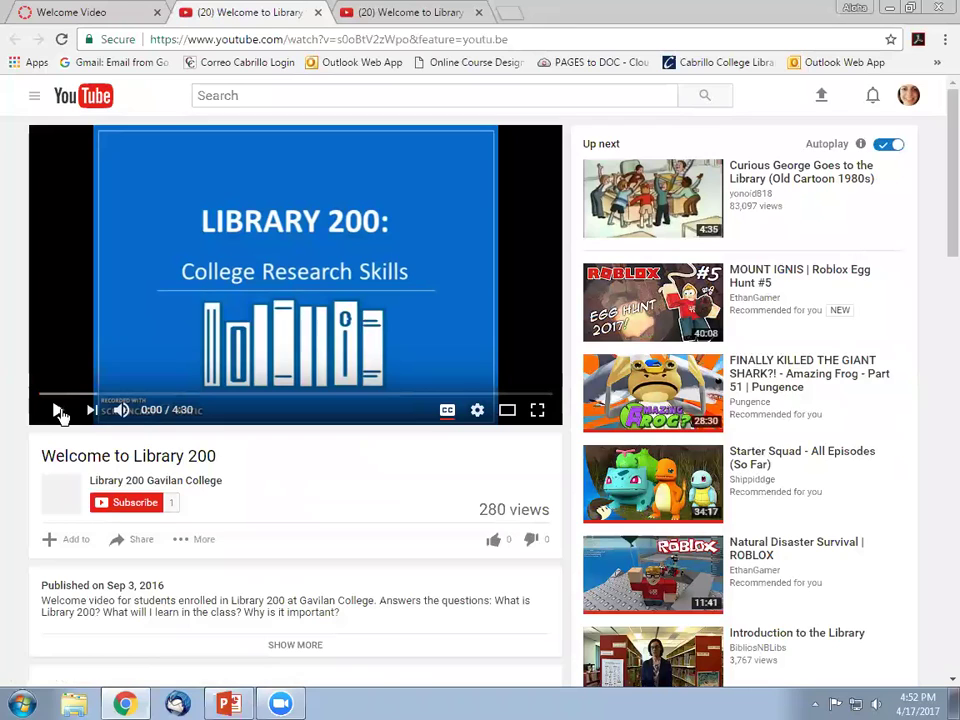
{"action": "left_click", "coordinate": [59, 411]}
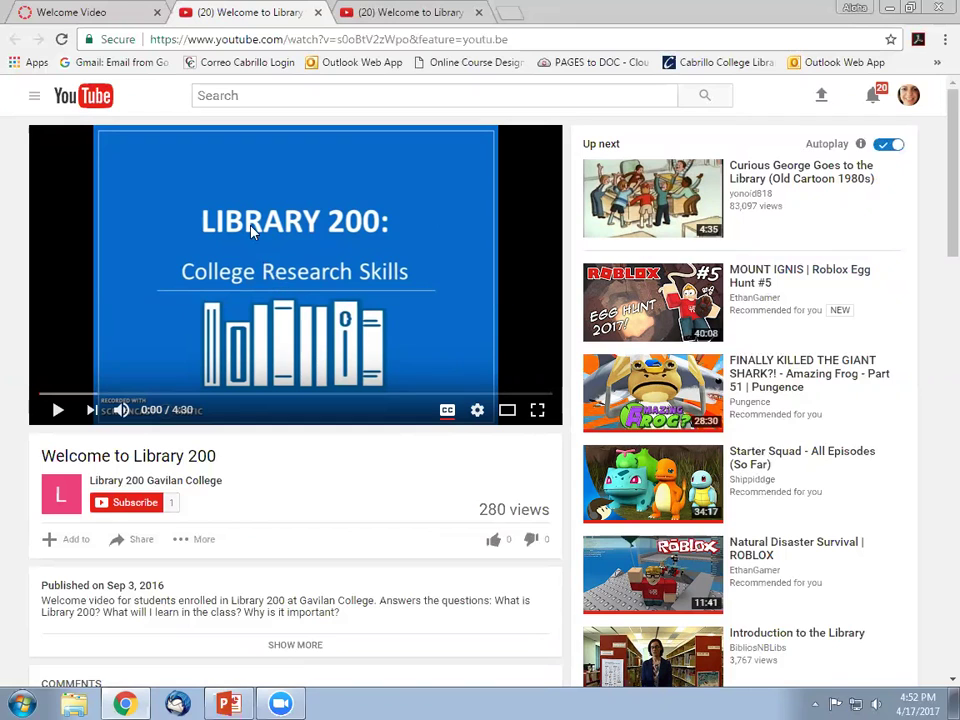
{"action": "left_click", "coordinate": [90, 11]}
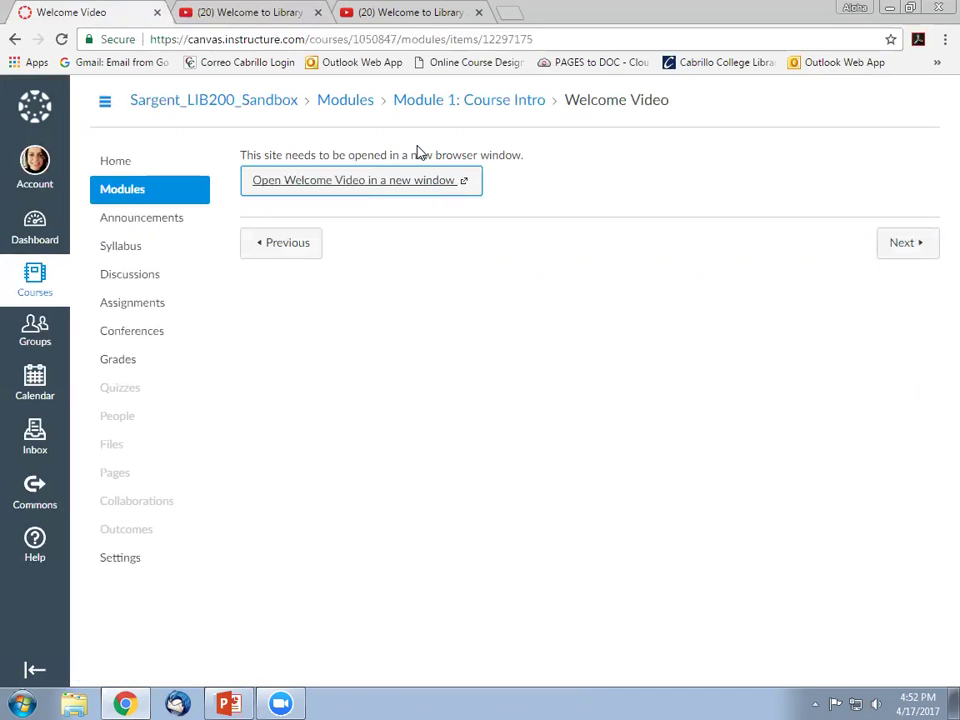
{"action": "left_click", "coordinate": [437, 108]}
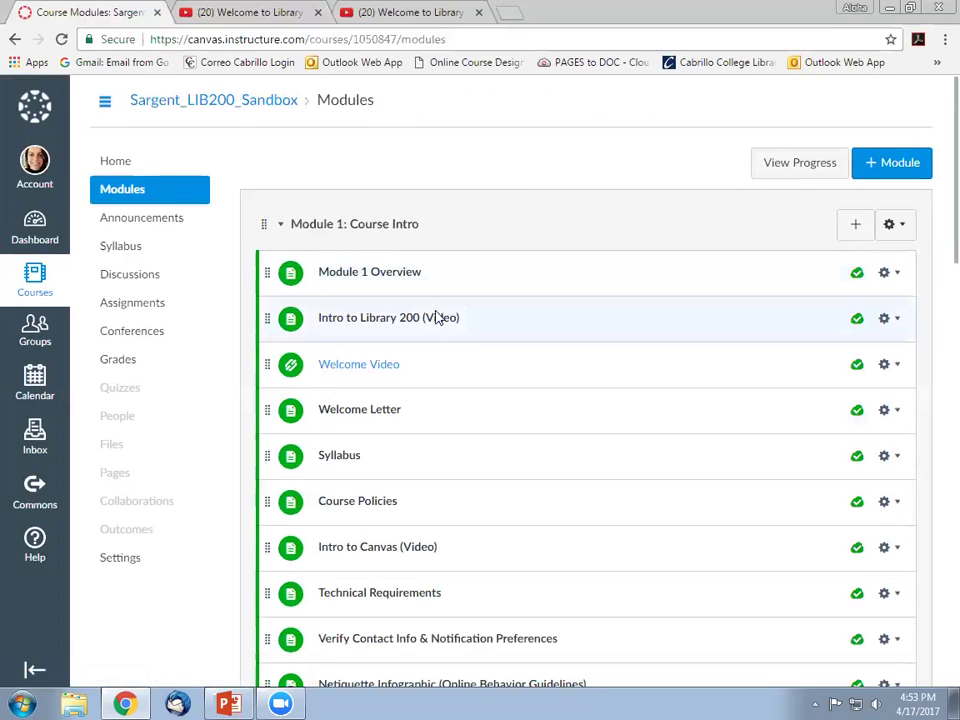
Open the Intro to Library 200 (Video) page in the editor, highlighting the 4:30 length and question list
{"action": "left_click", "coordinate": [435, 320]}
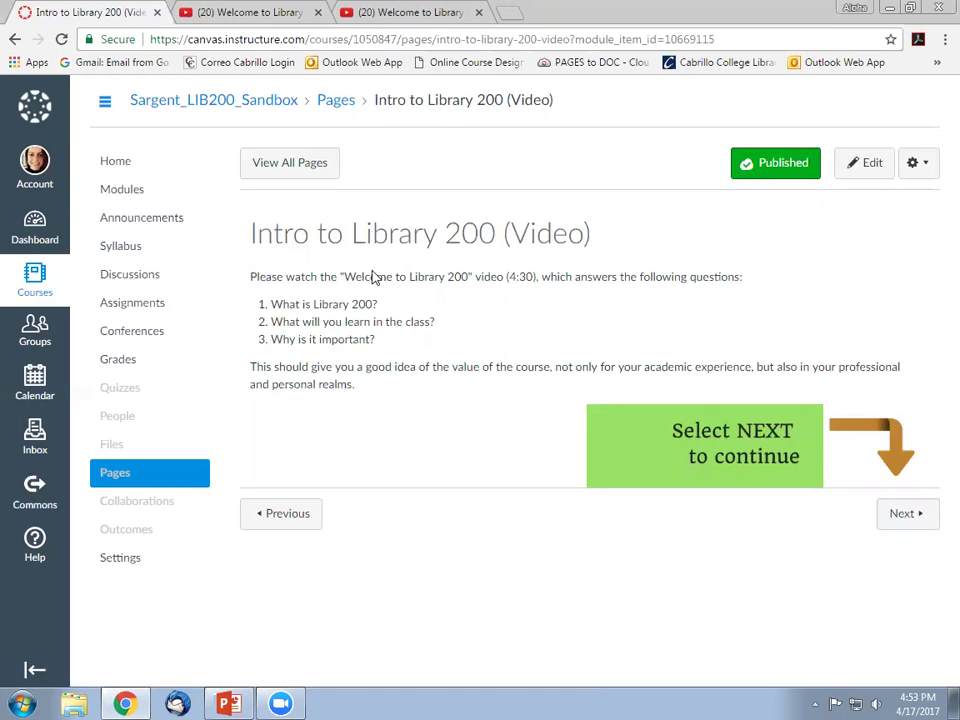
{"action": "left_click", "coordinate": [843, 172]}
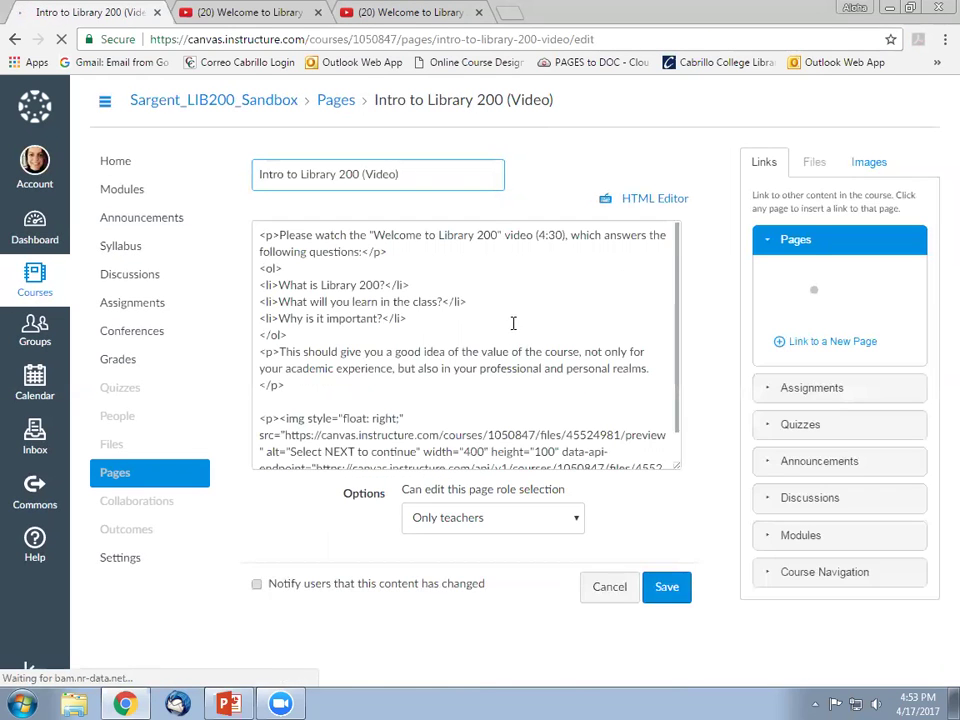
{"action": "left_click", "coordinate": [317, 304]}
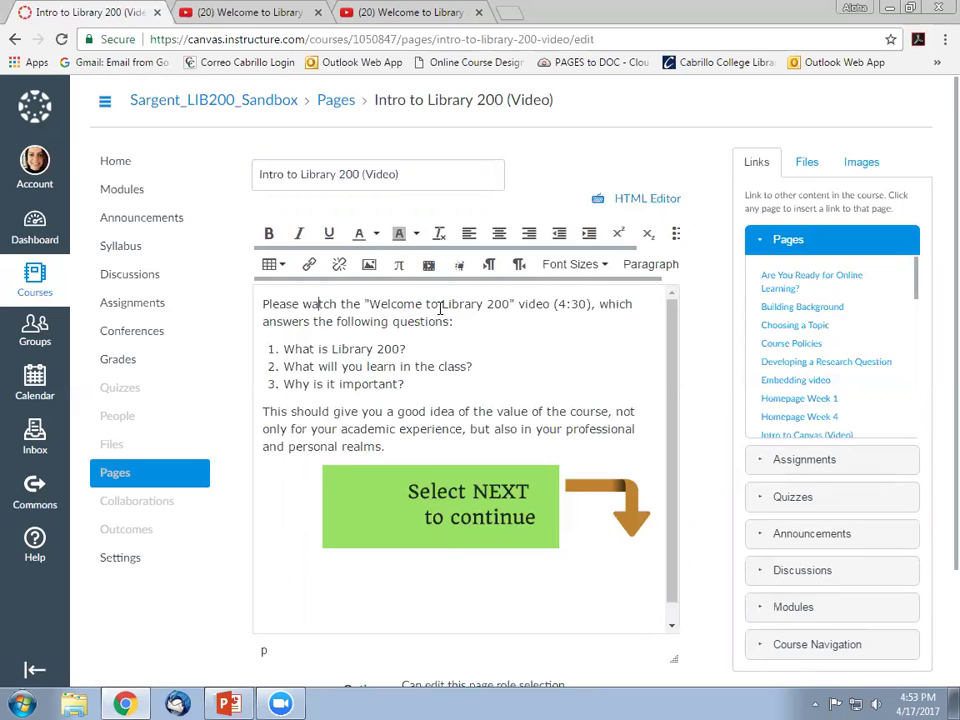
{"action": "left_click_drag", "start_coordinate": [555, 305], "coordinate": [590, 305]}
{"action": "left_click_drag", "start_coordinate": [405, 384], "coordinate": [296, 318]}
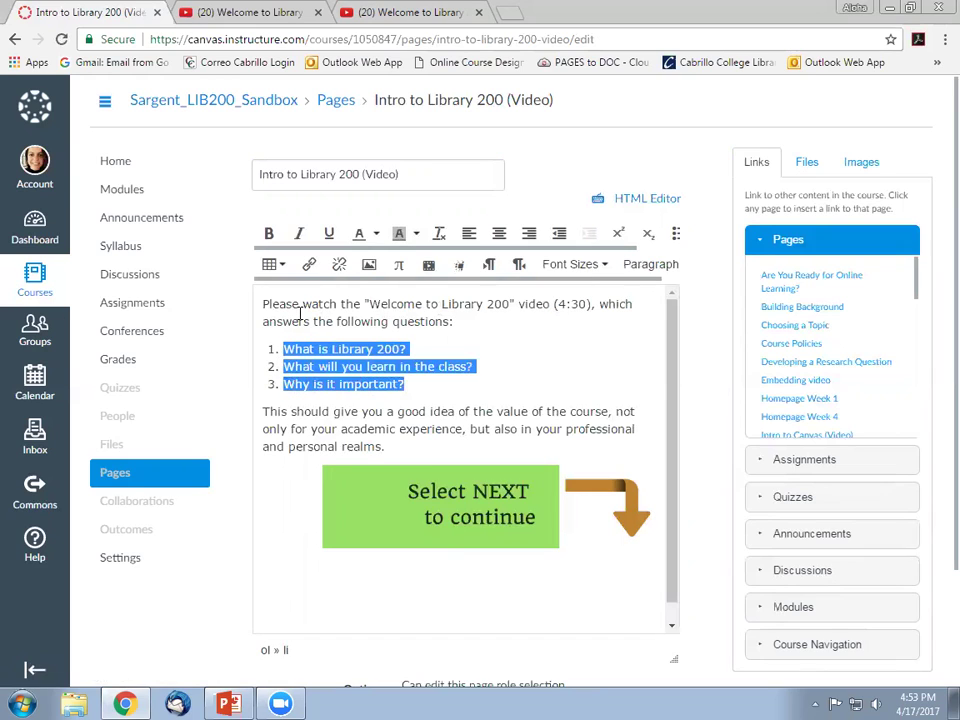
{"action": "left_click", "coordinate": [300, 314]}
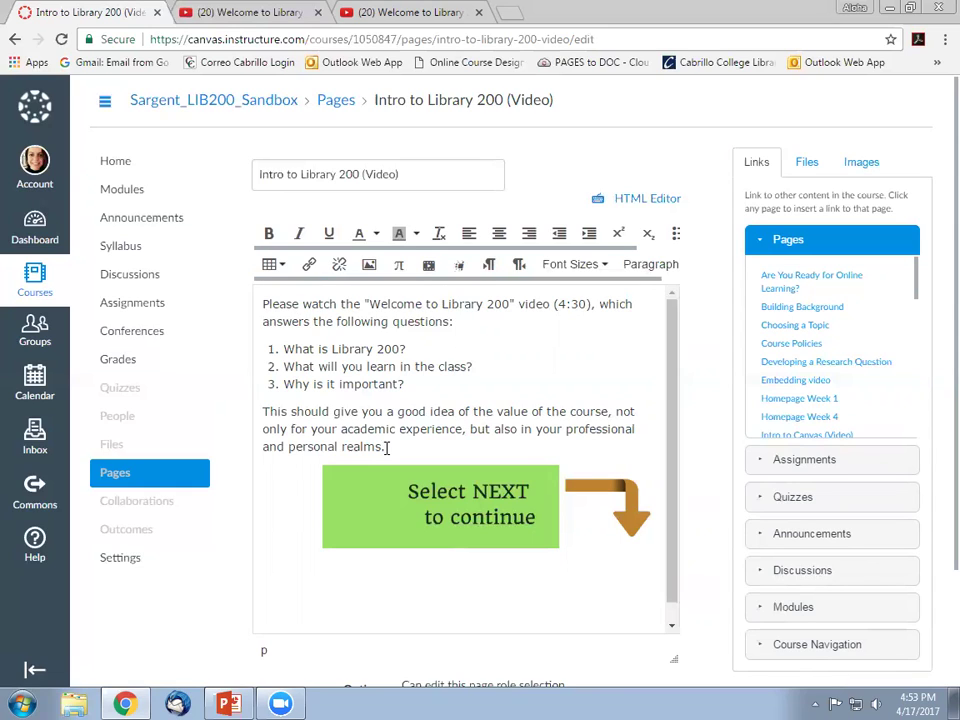
Bring up the Welcome to Library 200 video's Share > Embed iframe code, then return to Canvas
{"action": "left_click", "coordinate": [278, 12]}
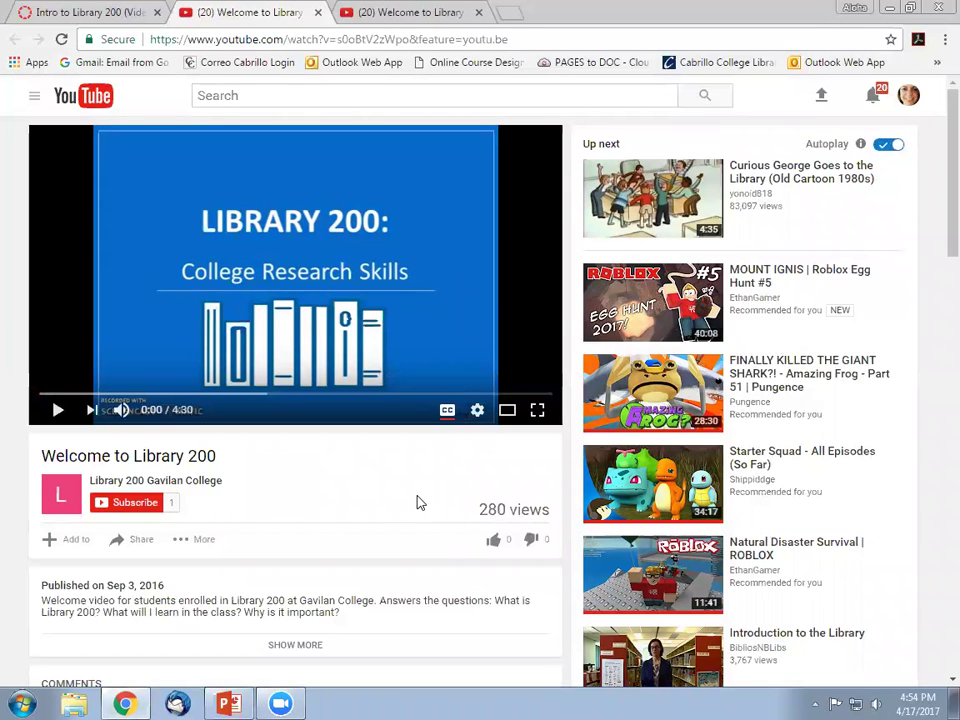
{"action": "left_click", "coordinate": [129, 546]}
{"action": "scroll", "coordinate": [937, 216], "scroll_direction": "down", "scroll_amount": 2}
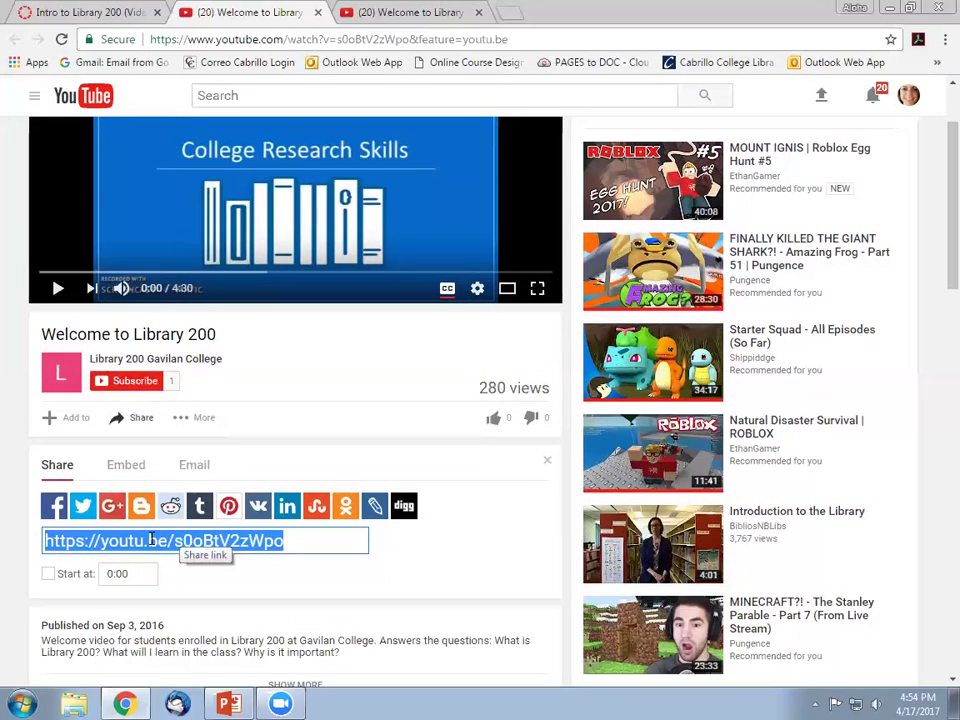
{"action": "left_click", "coordinate": [140, 468]}
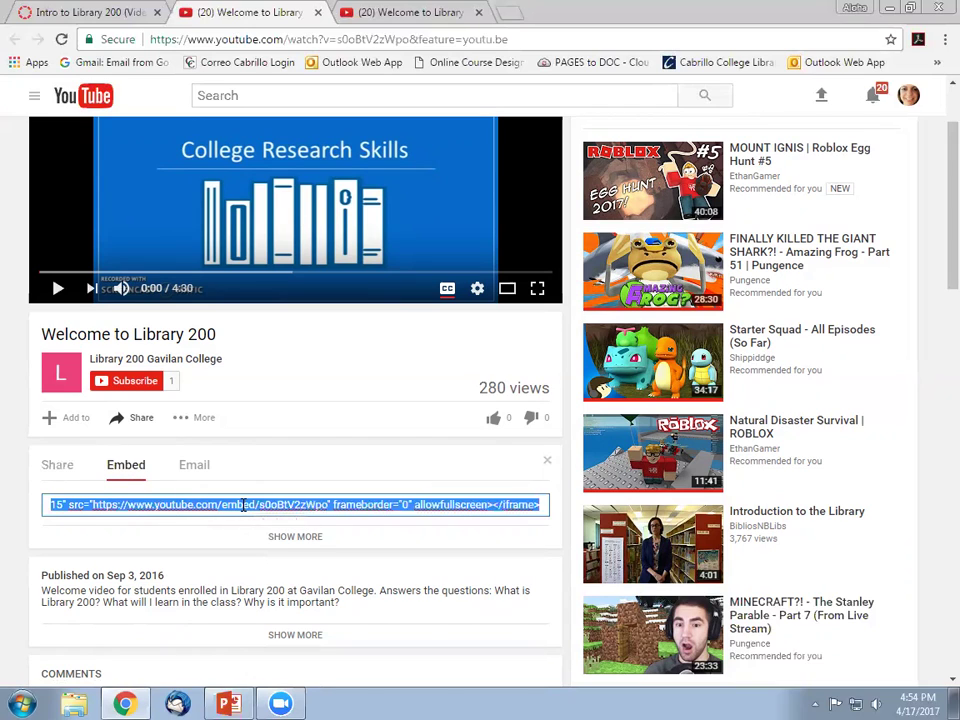
{"action": "left_click", "coordinate": [97, 12]}
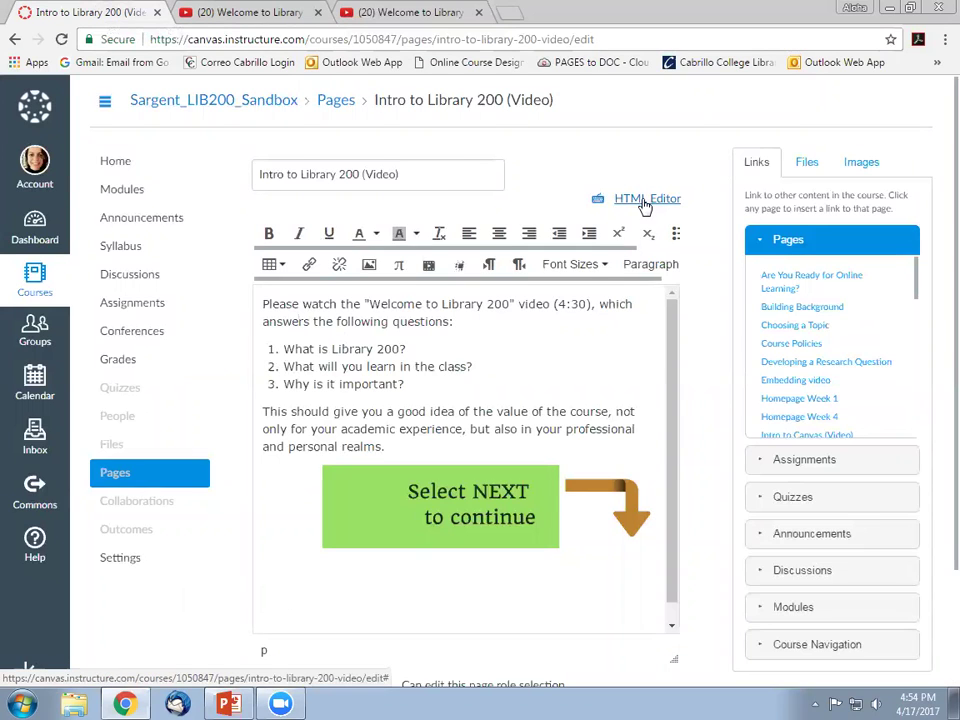
In the HTML Editor, paste the YouTube iframe code on a new line after the intro paragraph
{"action": "left_click", "coordinate": [646, 205]}
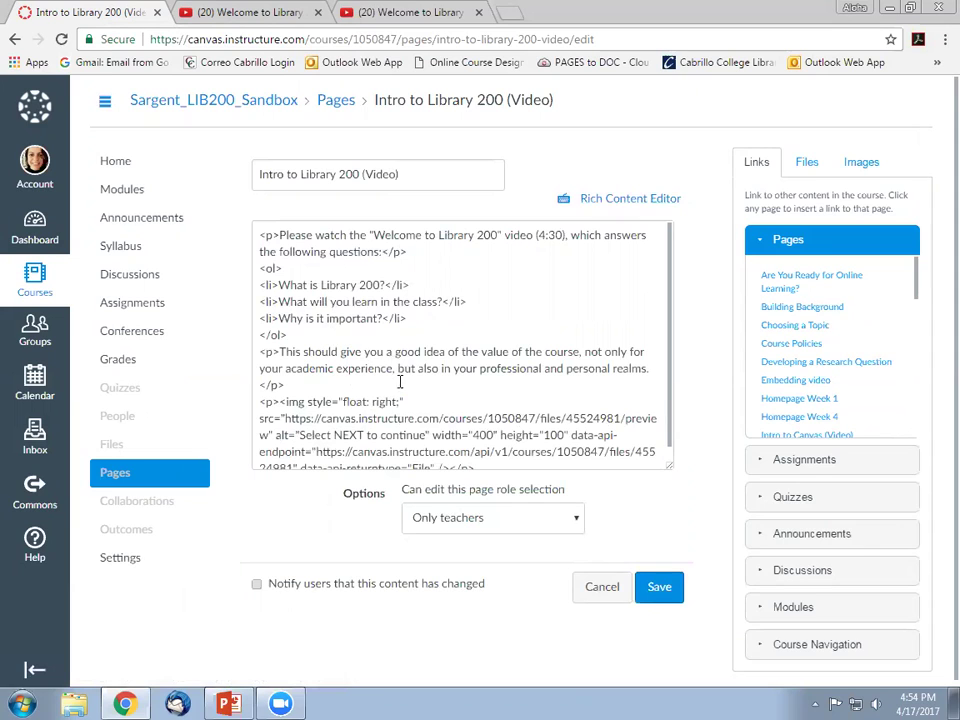
{"action": "left_click", "coordinate": [287, 385]}
{"action": "key", "text": "Return"}
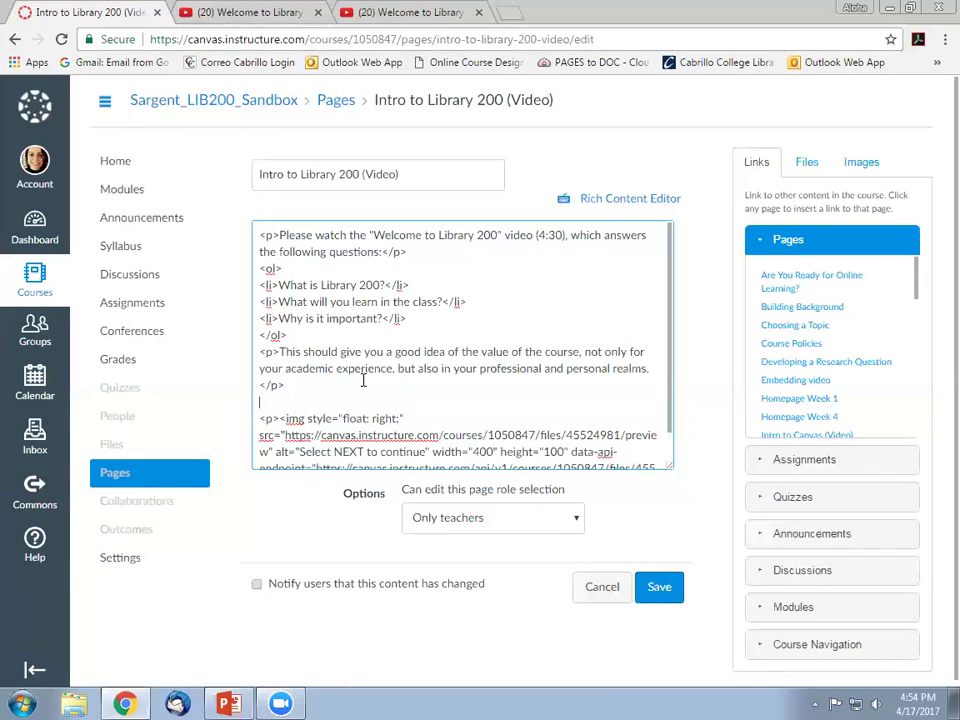
{"action": "type", "text": "<iframe width=\"560\" height=\"315\" src=\"https://www.youtube.com/embed/s0oBtV2zWpo\" frameborder=\"0\" allowfullscreen></iframe>"}
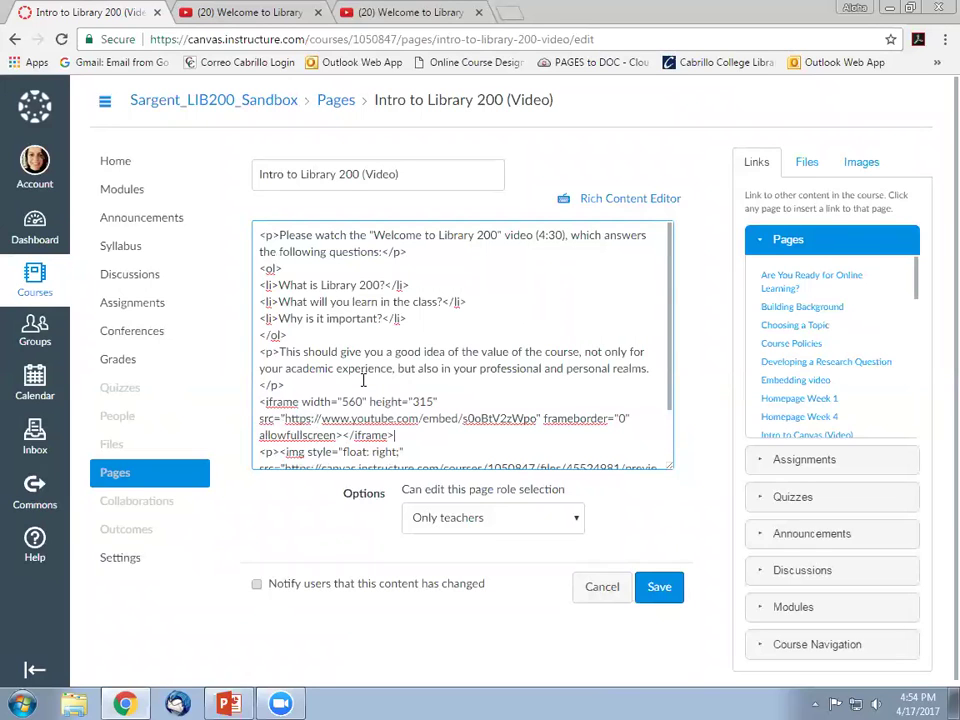
Switch back to the Rich Content Editor and save the page with the embedded video
{"action": "left_click", "coordinate": [608, 203]}
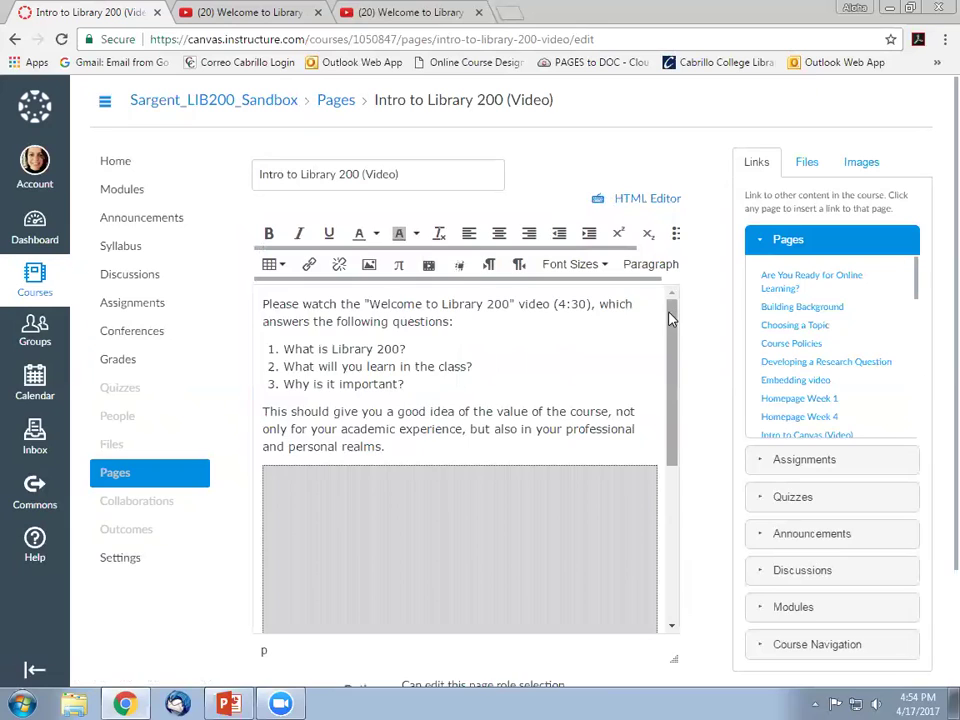
{"action": "scroll", "coordinate": [672, 345], "scroll_direction": "down", "scroll_amount": 5}
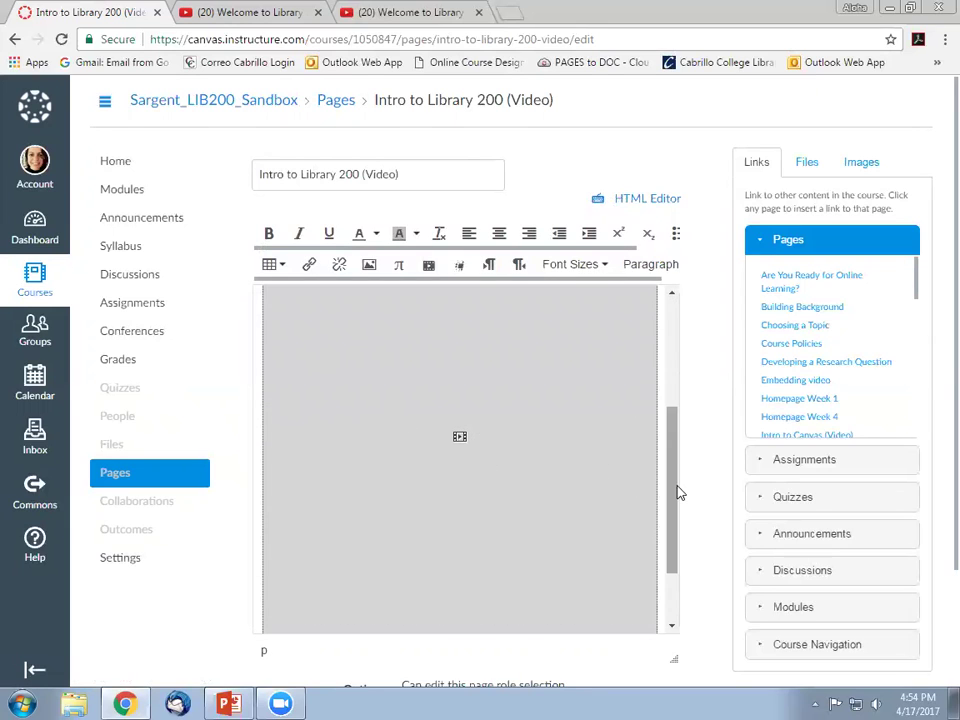
{"action": "left_click_drag", "start_coordinate": [675, 493], "coordinate": [672, 395]}
{"action": "scroll", "coordinate": [936, 400], "scroll_direction": "down", "scroll_amount": 3}
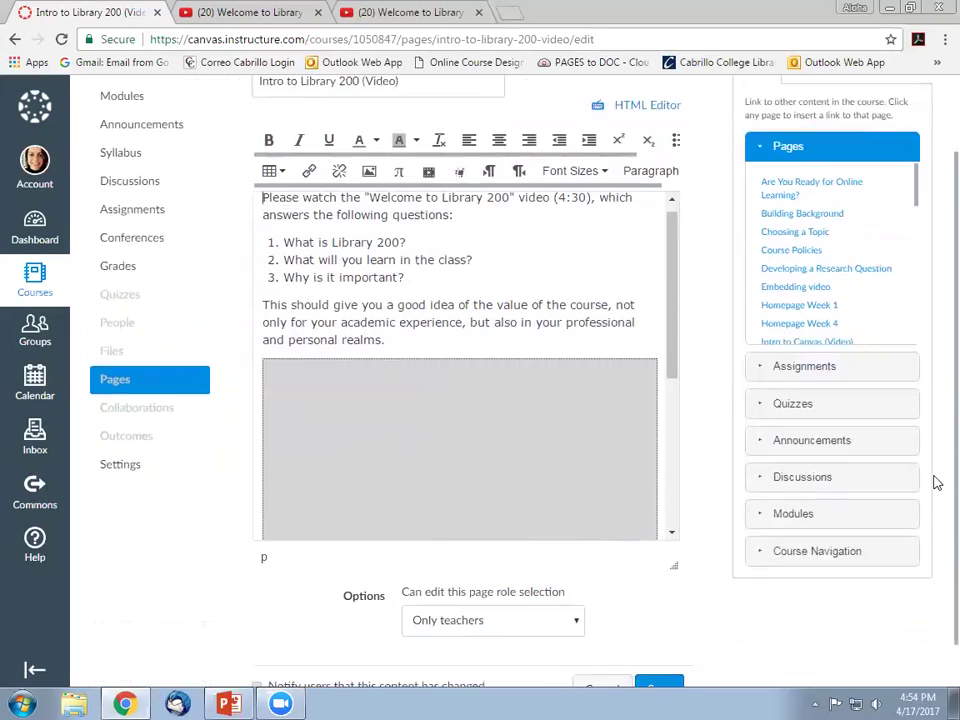
{"action": "left_click", "coordinate": [664, 650]}
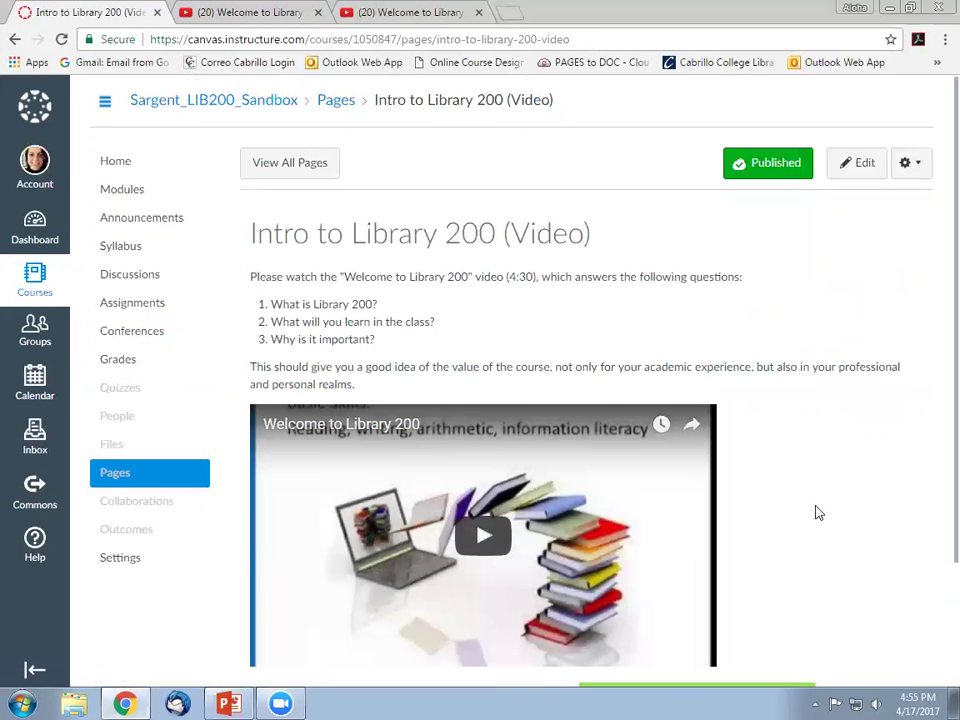
{"action": "scroll", "coordinate": [815, 513], "scroll_direction": "down", "scroll_amount": 1}
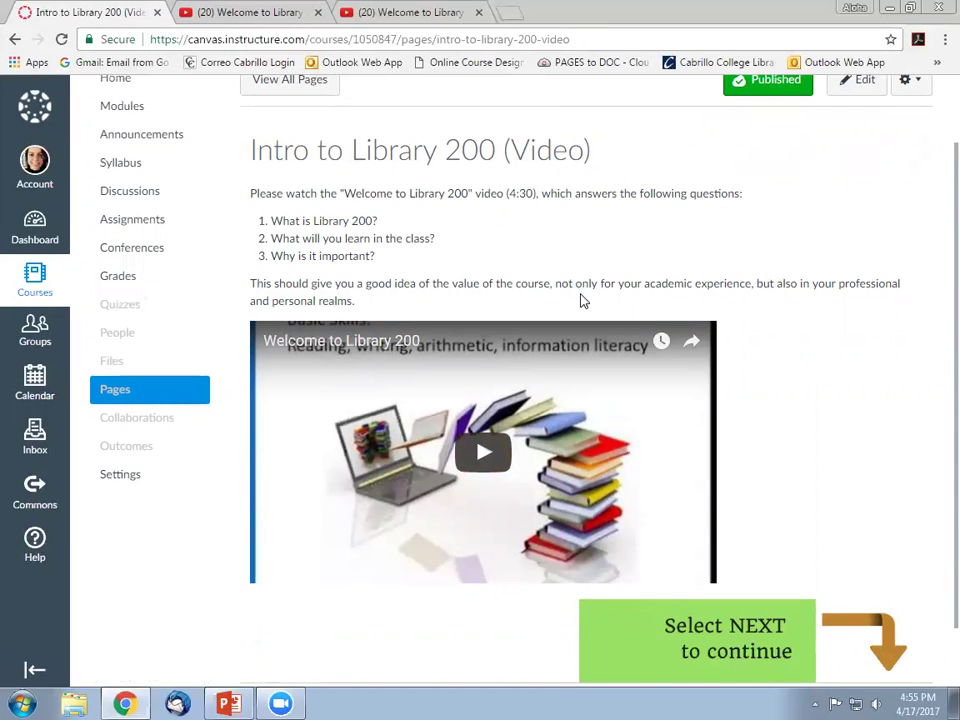
{"action": "scroll", "coordinate": [583, 300], "scroll_direction": "up", "scroll_amount": 1}
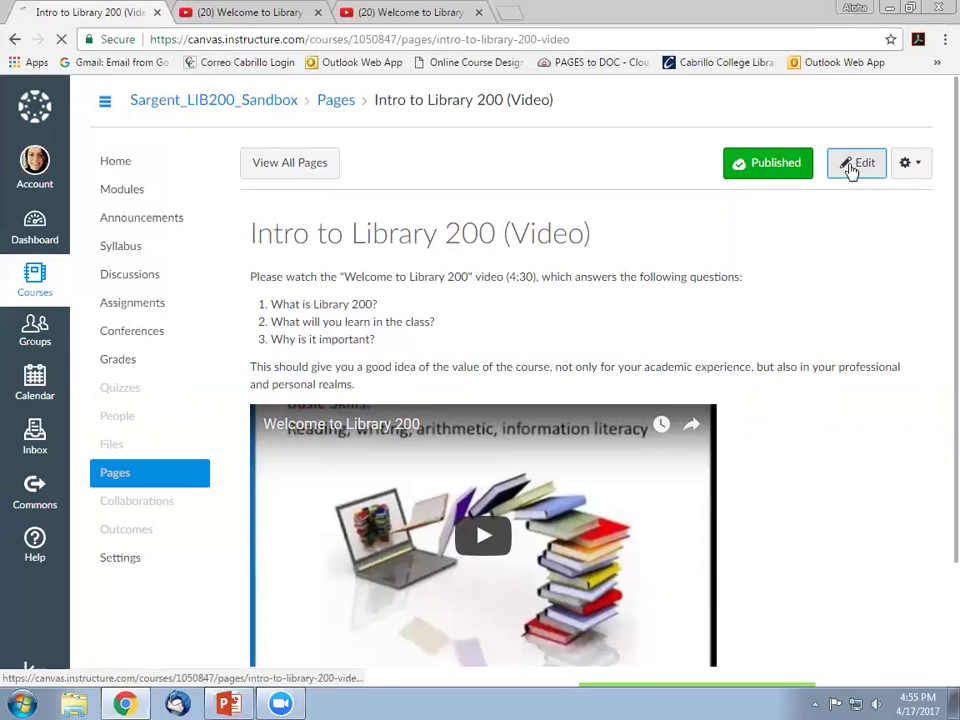
Reopen the page for editing and fetch the welcome video's youtu.be short link from YouTube
{"action": "left_click", "coordinate": [850, 167]}
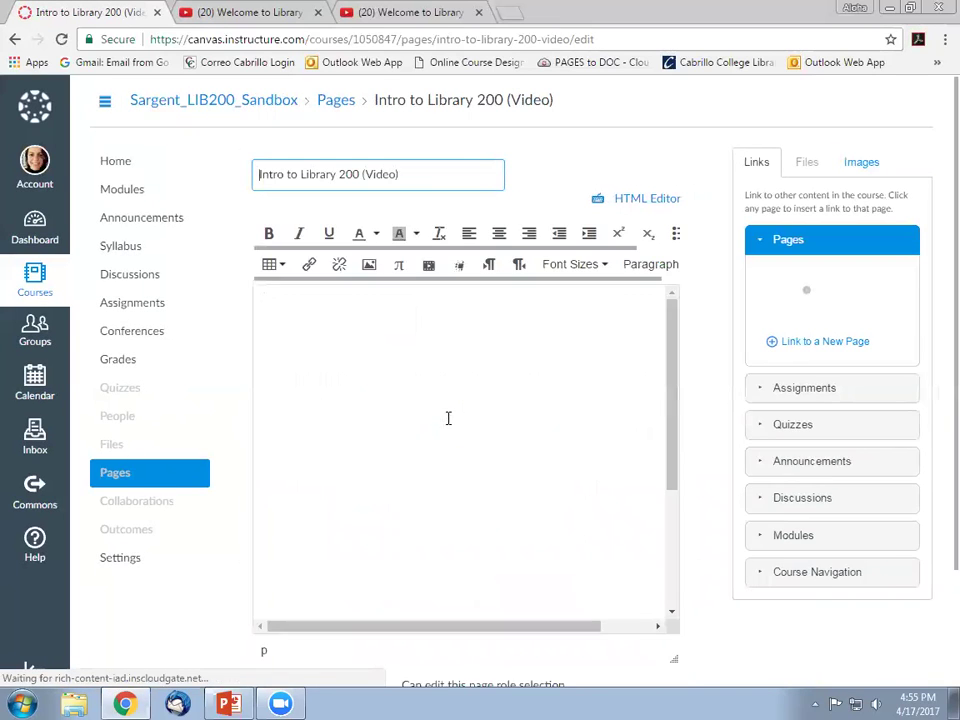
{"action": "left_click", "coordinate": [655, 200]}
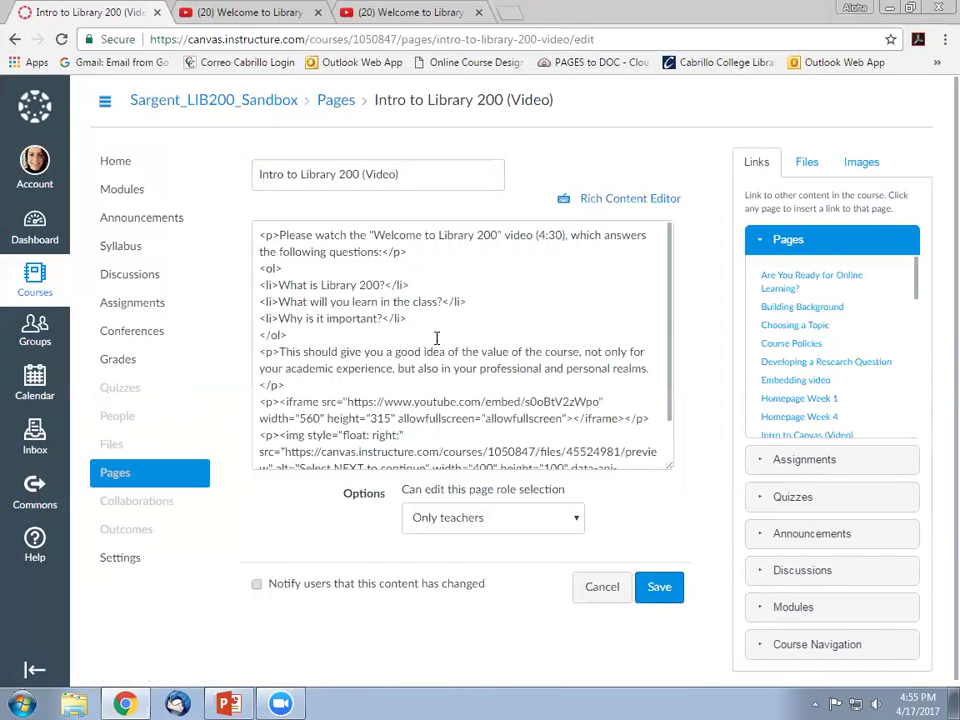
{"action": "left_click", "coordinate": [625, 199]}
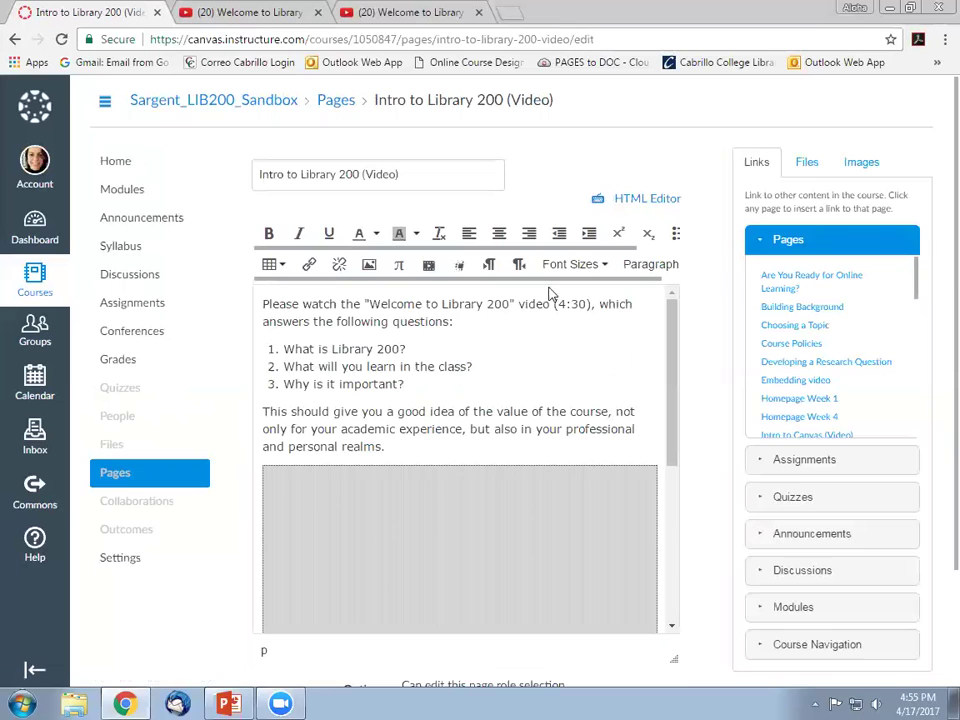
{"action": "left_click", "coordinate": [266, 12]}
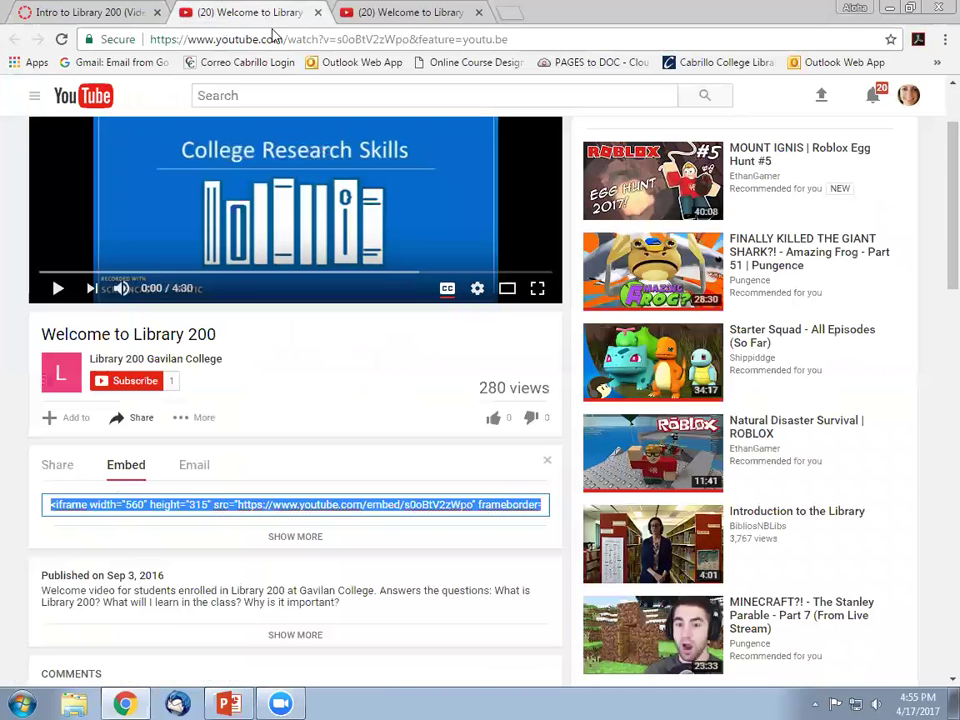
{"action": "left_click", "coordinate": [52, 467]}
{"action": "key", "text": "ctrl+c"}
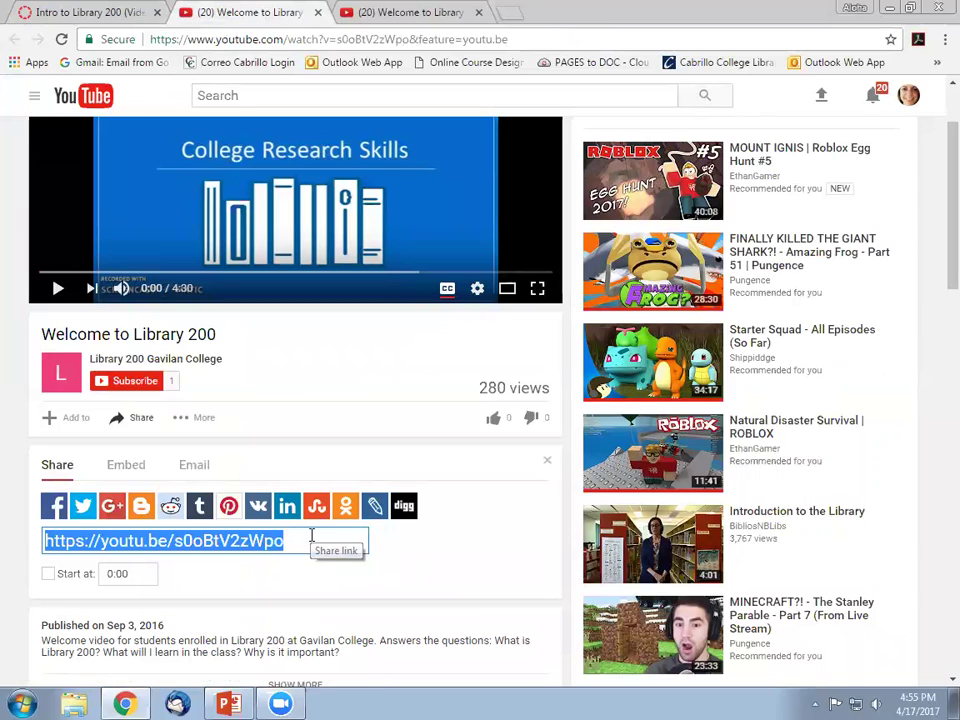
{"action": "left_click", "coordinate": [105, 17]}
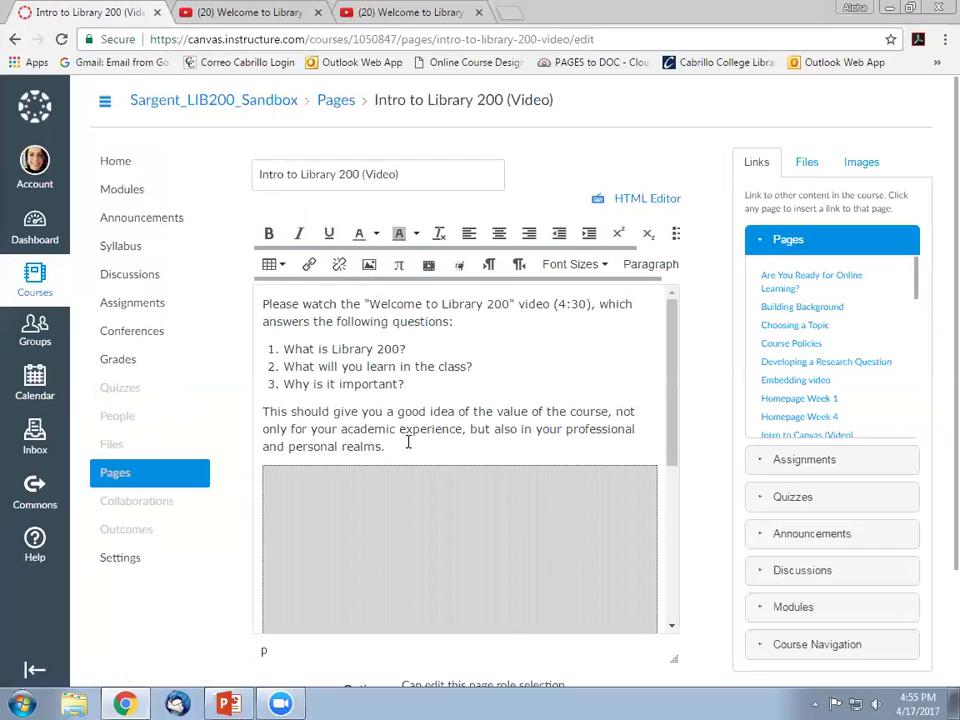
Paste the youtu.be link into a new paragraph above the embed so it converts to a YouTube box
{"action": "key", "text": "Return"}
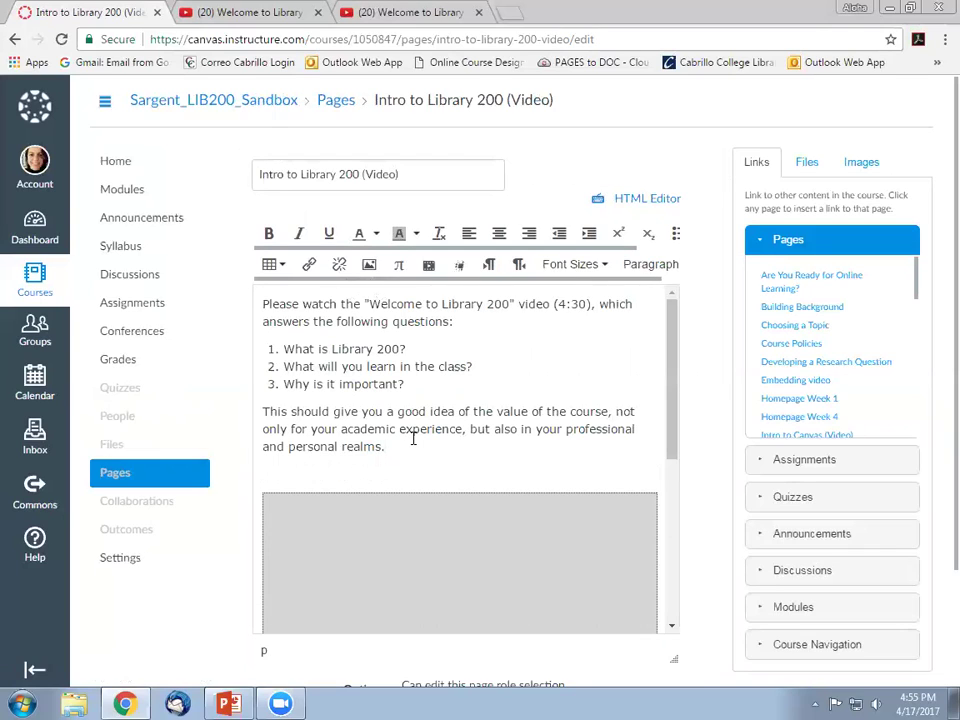
{"action": "key", "text": "ctrl+v"}
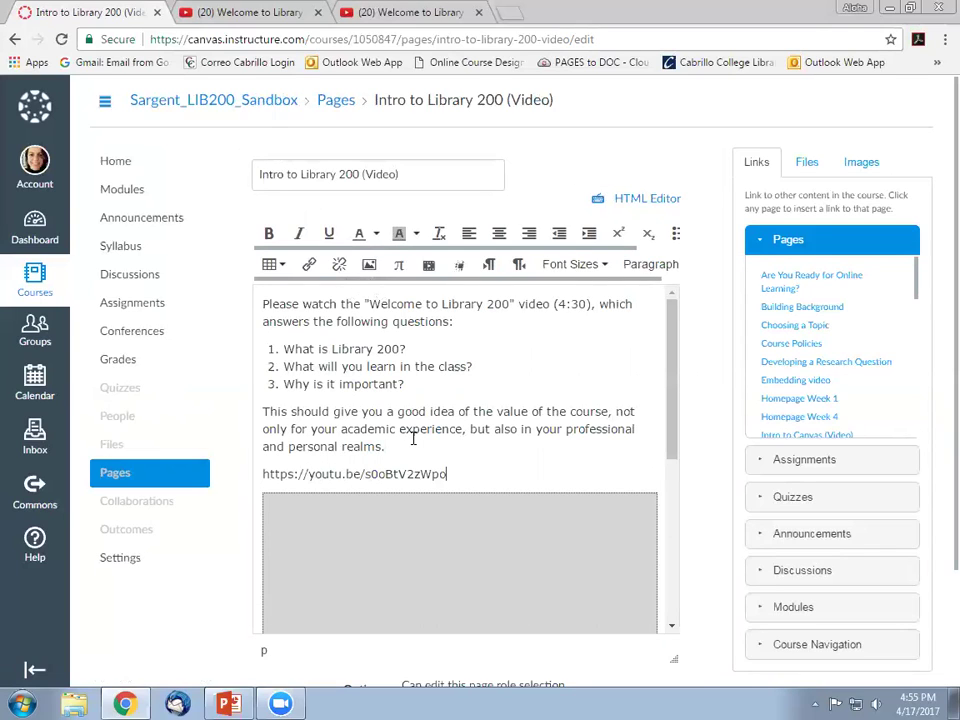
{"action": "key", "text": "Return"}
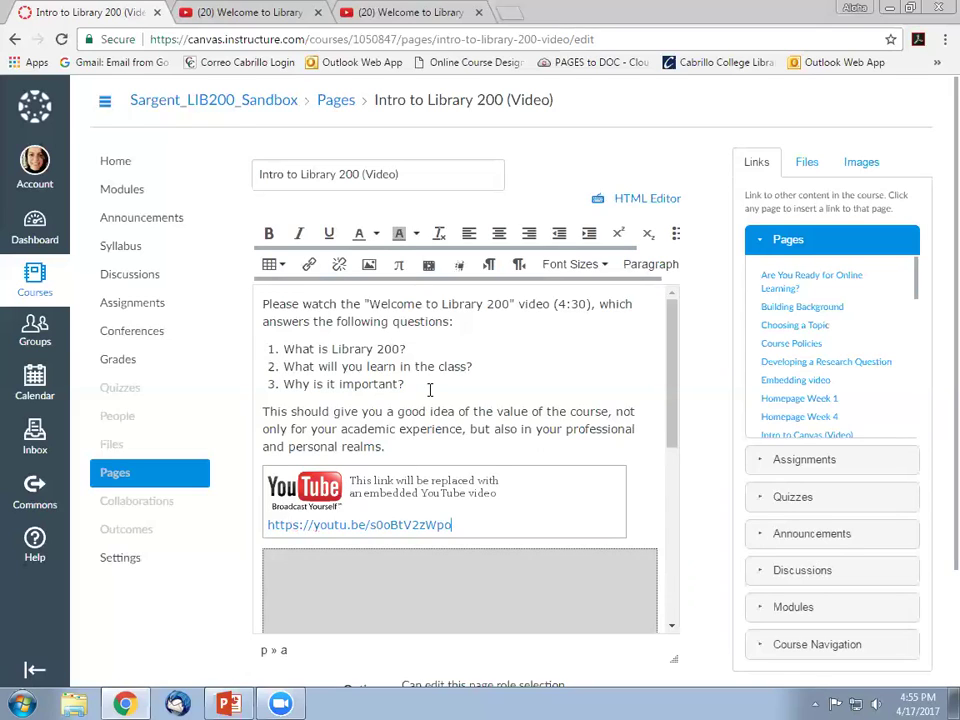
{"action": "key", "text": "BackSpace"}
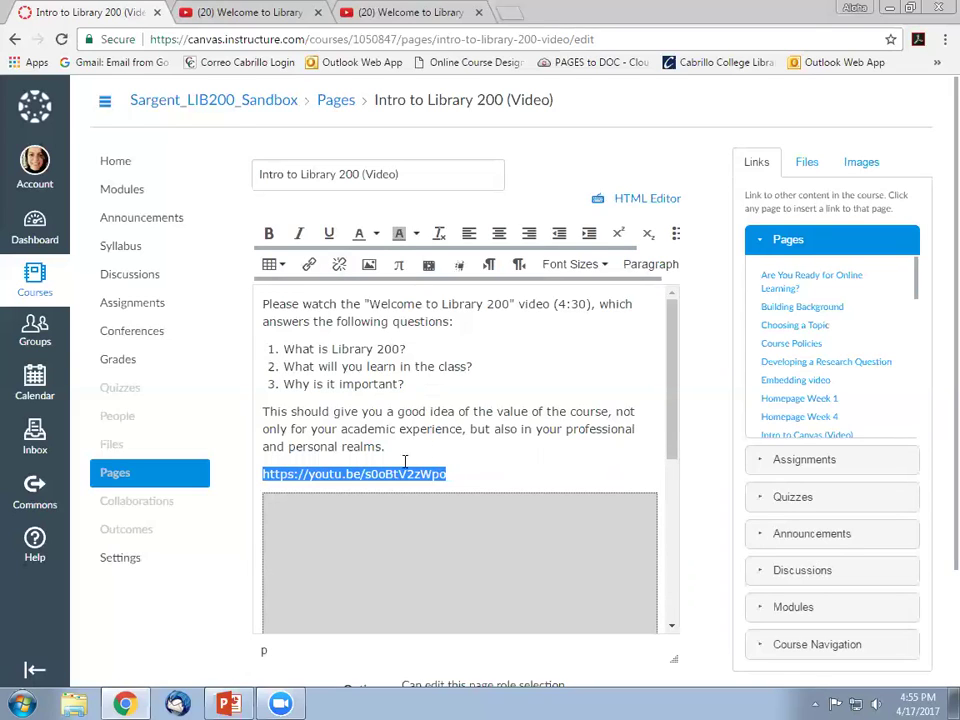
{"action": "left_click", "coordinate": [460, 473]}
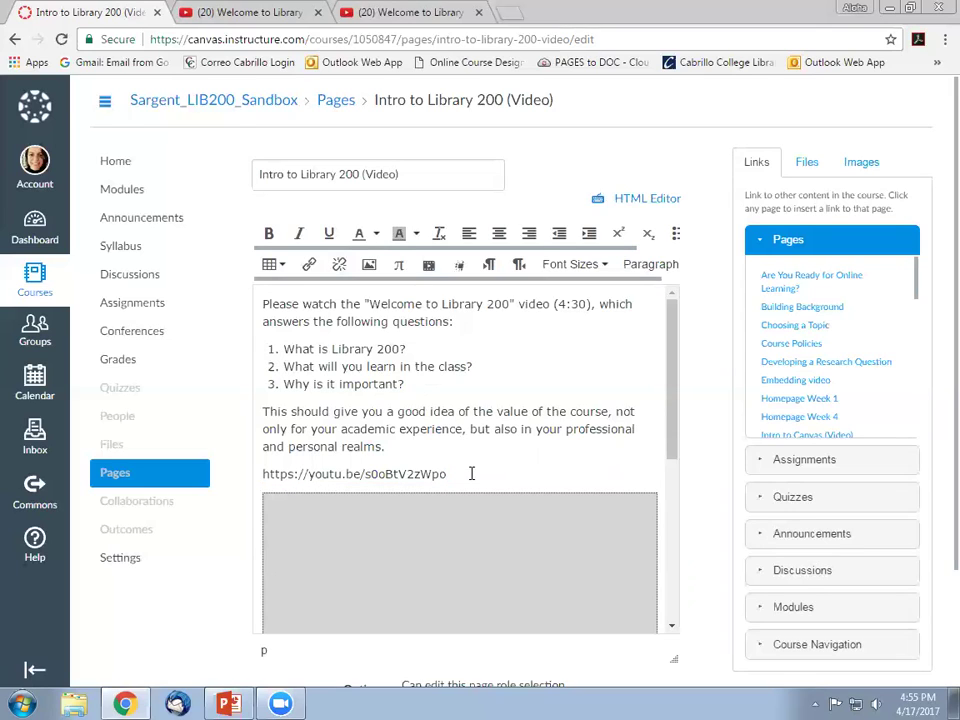
{"action": "key", "text": "Return"}
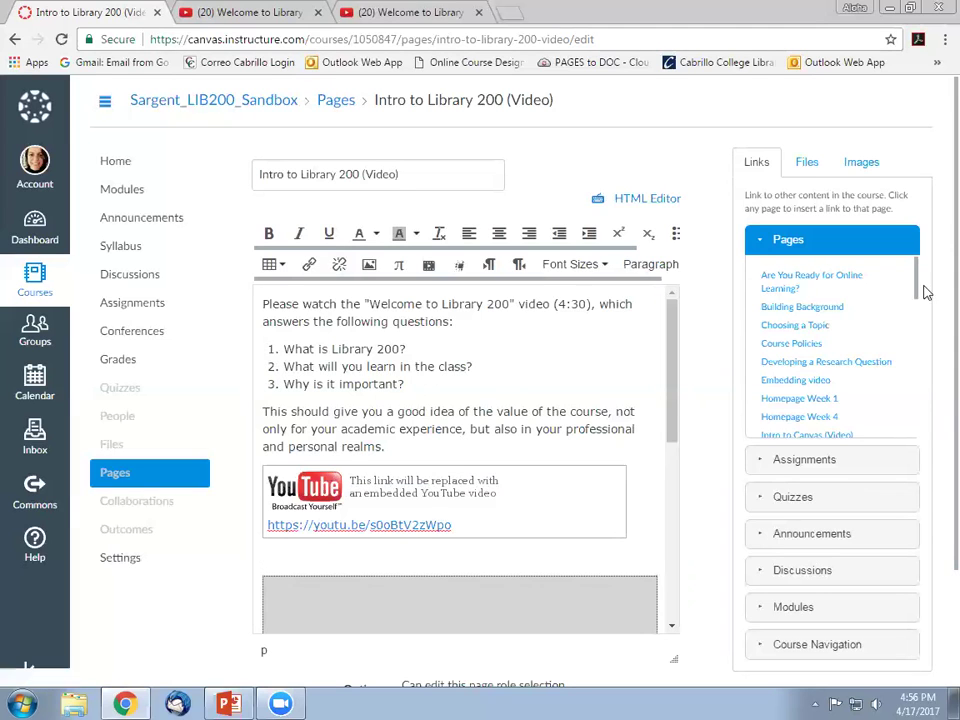
{"action": "scroll", "coordinate": [936, 337], "scroll_direction": "down", "scroll_amount": 2}
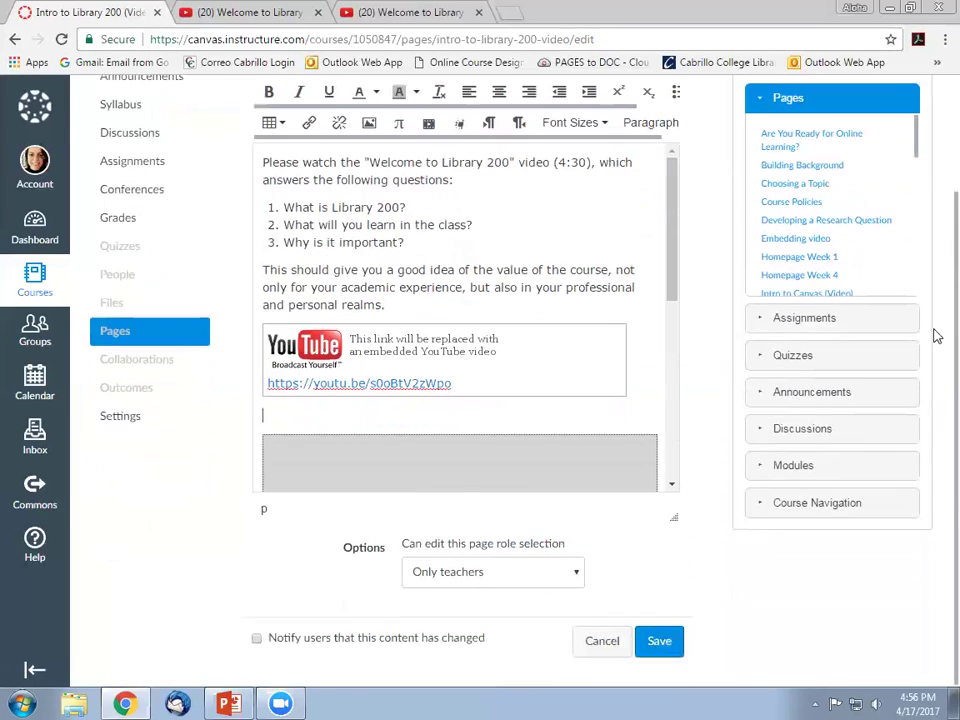
Save the page and scroll through it to check the link player and the original iframe embed
{"action": "left_click", "coordinate": [656, 647]}
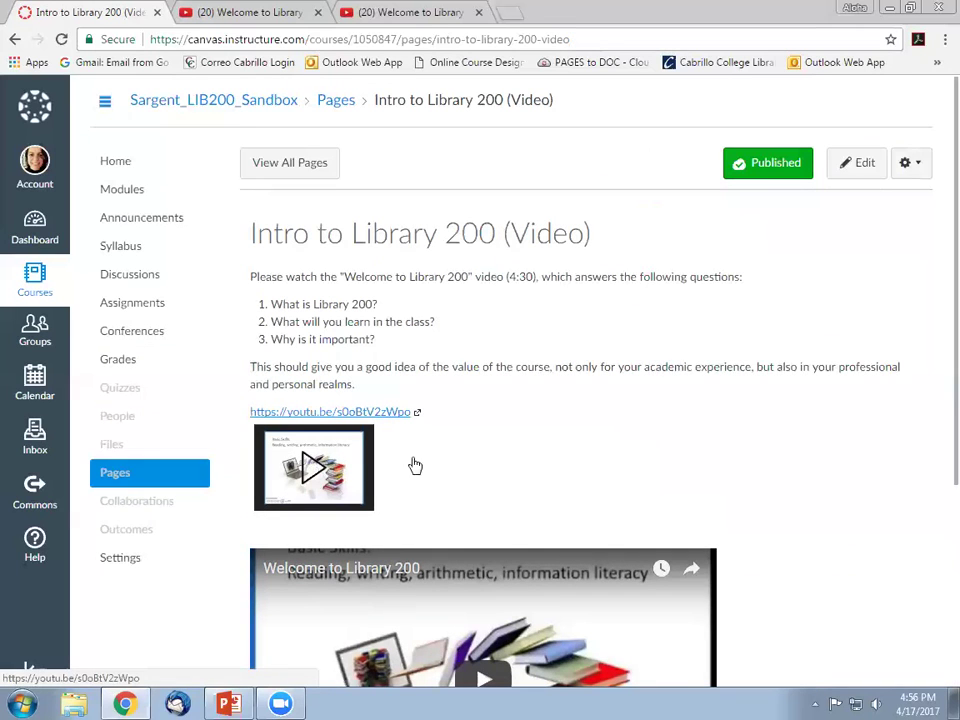
{"action": "scroll", "coordinate": [938, 360], "scroll_direction": "down", "scroll_amount": 2}
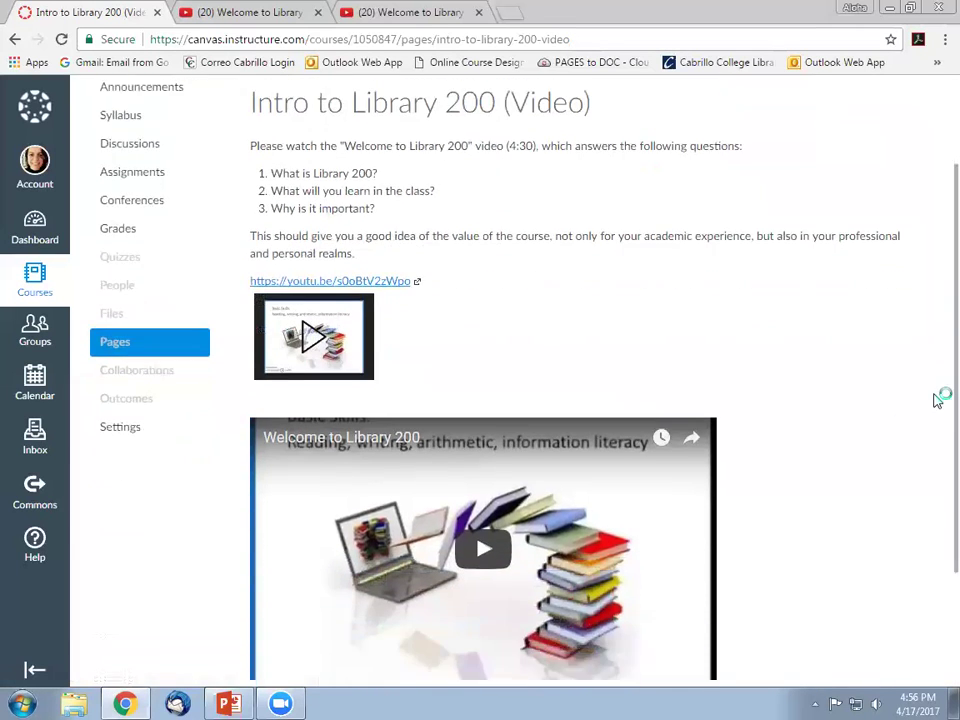
{"action": "scroll", "coordinate": [938, 410], "scroll_direction": "down", "scroll_amount": 1}
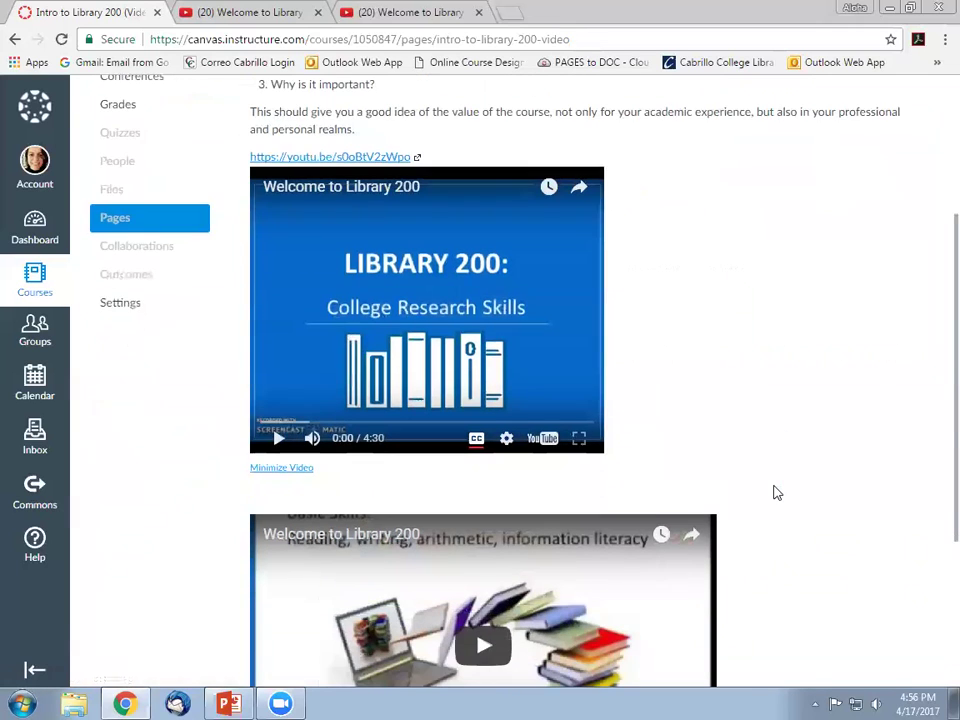
{"action": "scroll", "coordinate": [821, 583], "scroll_direction": "down", "scroll_amount": 2}
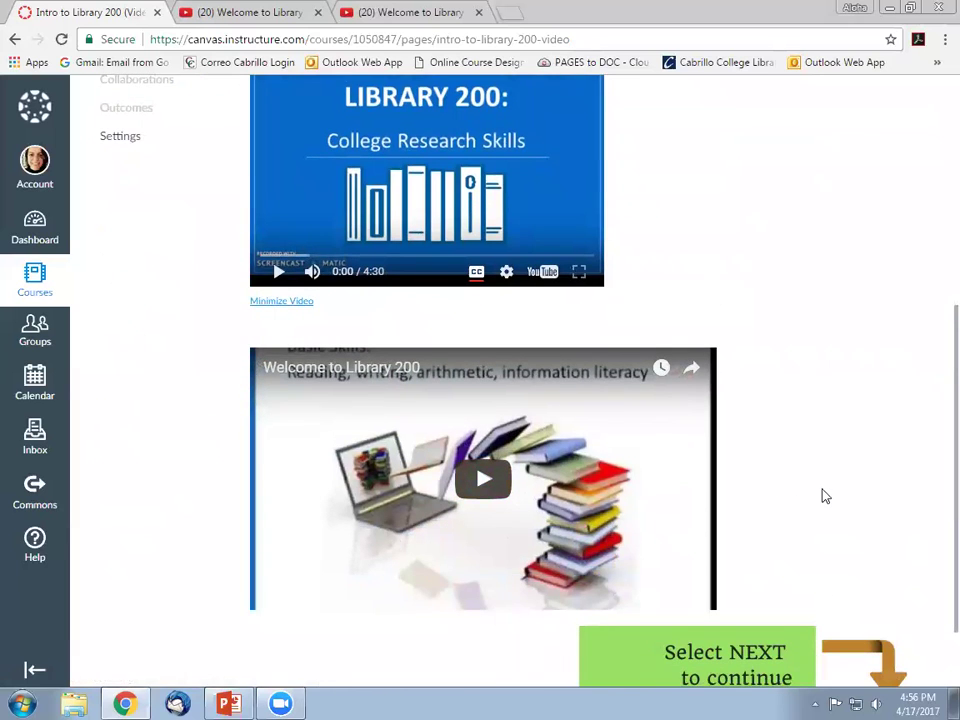
{"action": "scroll", "coordinate": [823, 495], "scroll_direction": "up", "scroll_amount": 1}
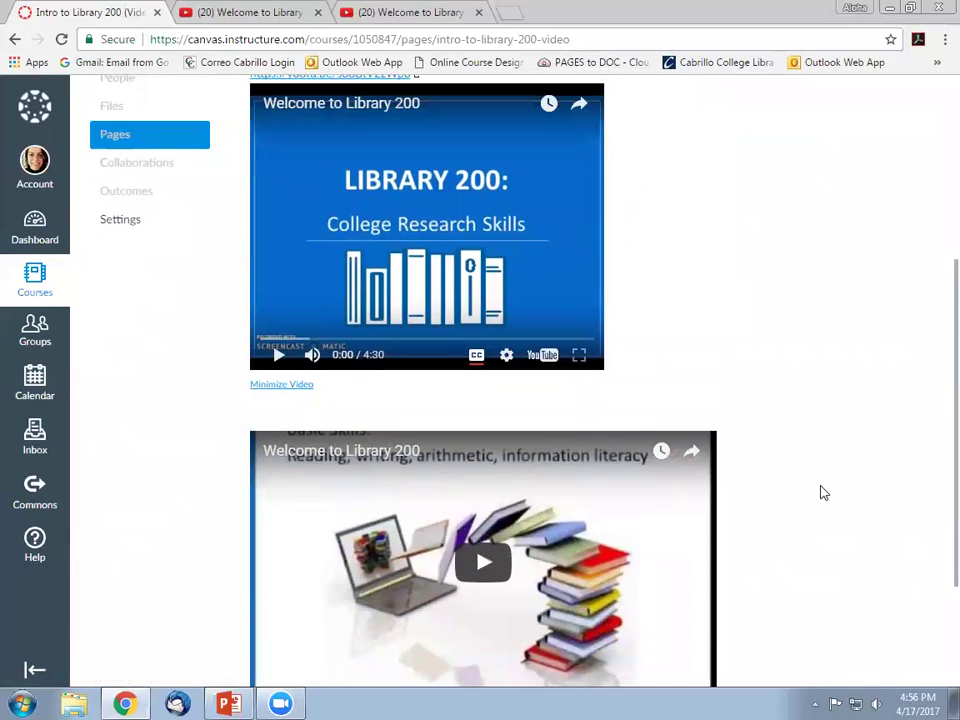
{"action": "scroll", "coordinate": [824, 494], "scroll_direction": "up", "scroll_amount": 2}
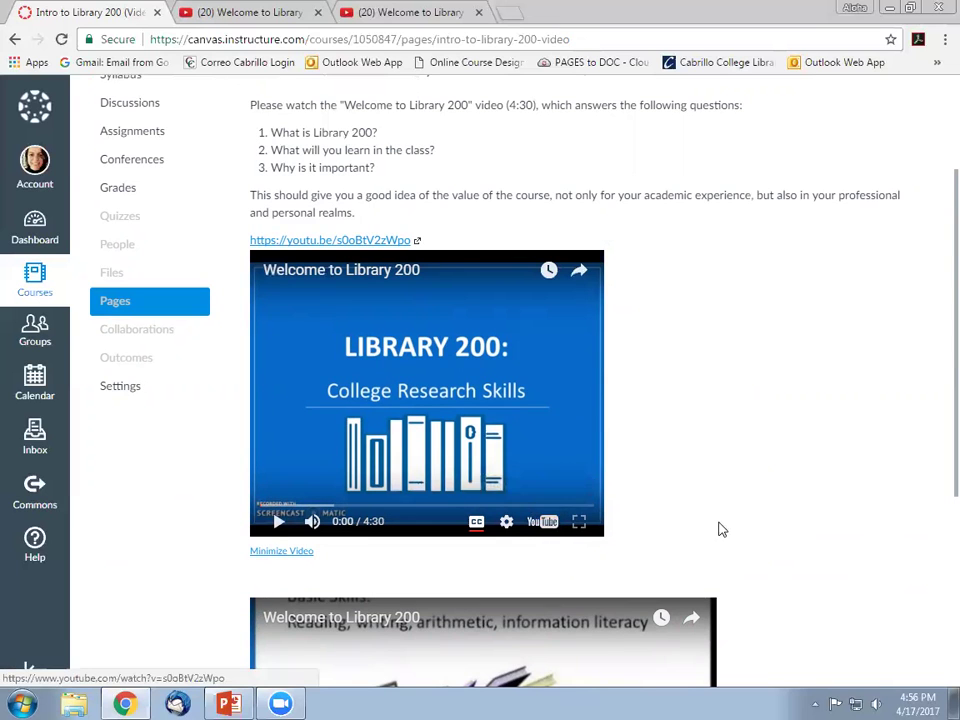
{"action": "scroll", "coordinate": [722, 560], "scroll_direction": "down", "scroll_amount": 2}
{"action": "scroll", "coordinate": [666, 326], "scroll_direction": "up", "scroll_amount": 2}
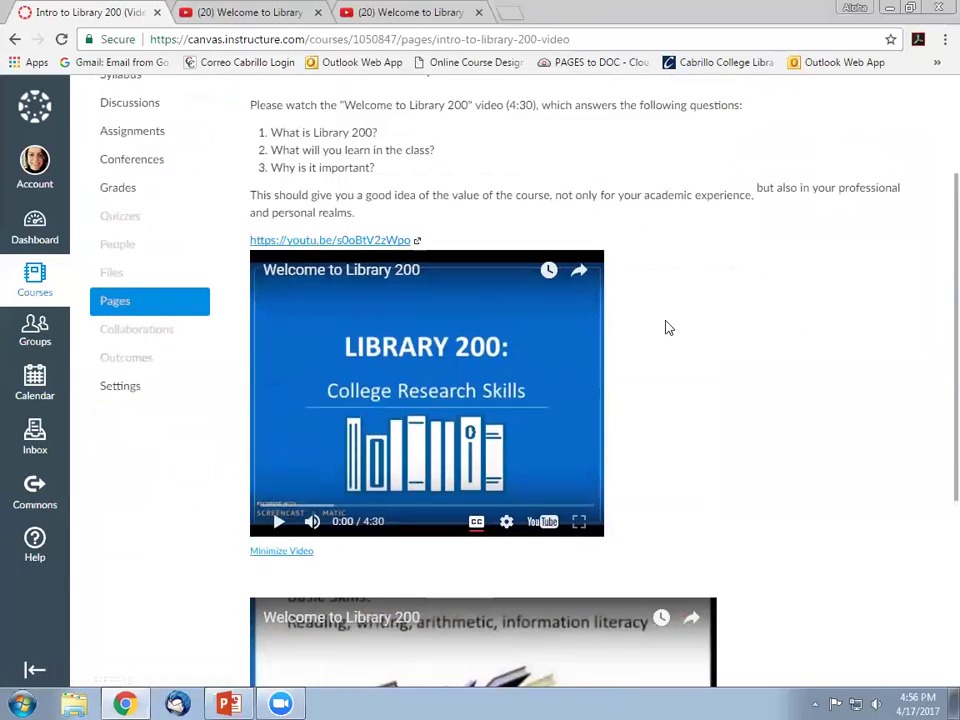
{"action": "scroll", "coordinate": [690, 405], "scroll_direction": "down", "scroll_amount": 4}
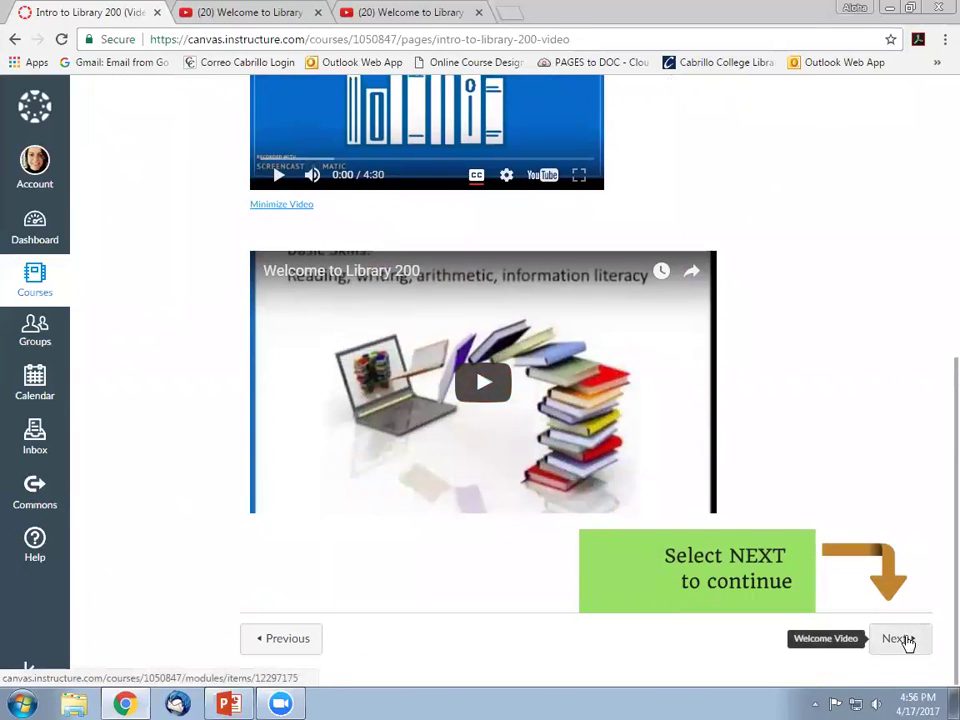
{"action": "scroll", "coordinate": [836, 476], "scroll_direction": "up", "scroll_amount": 5}
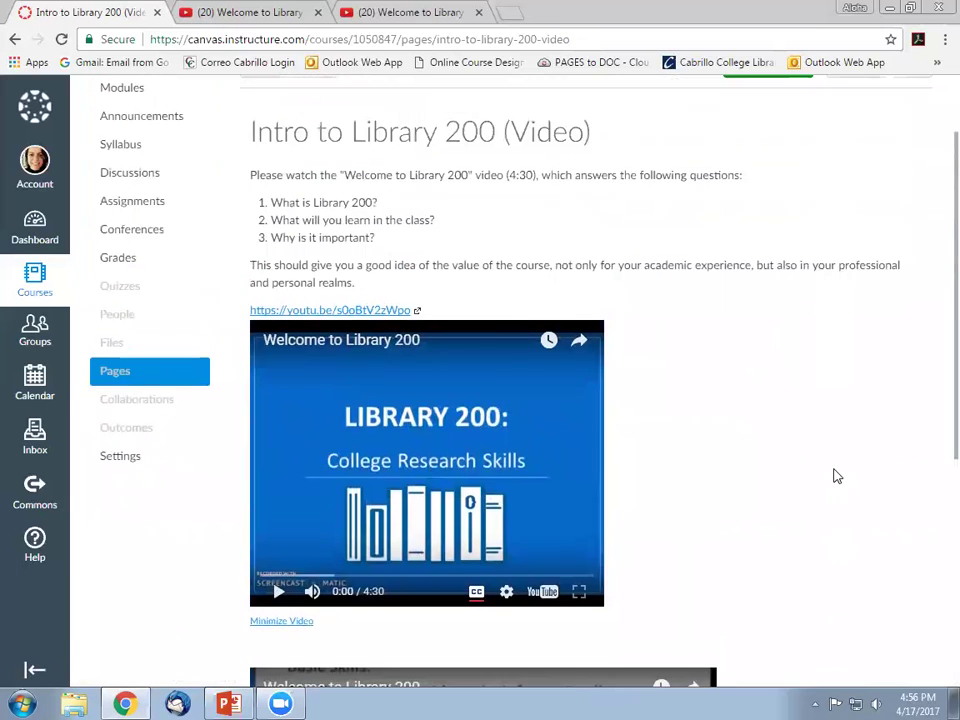
{"action": "scroll", "coordinate": [836, 476], "scroll_direction": "up", "scroll_amount": 1}
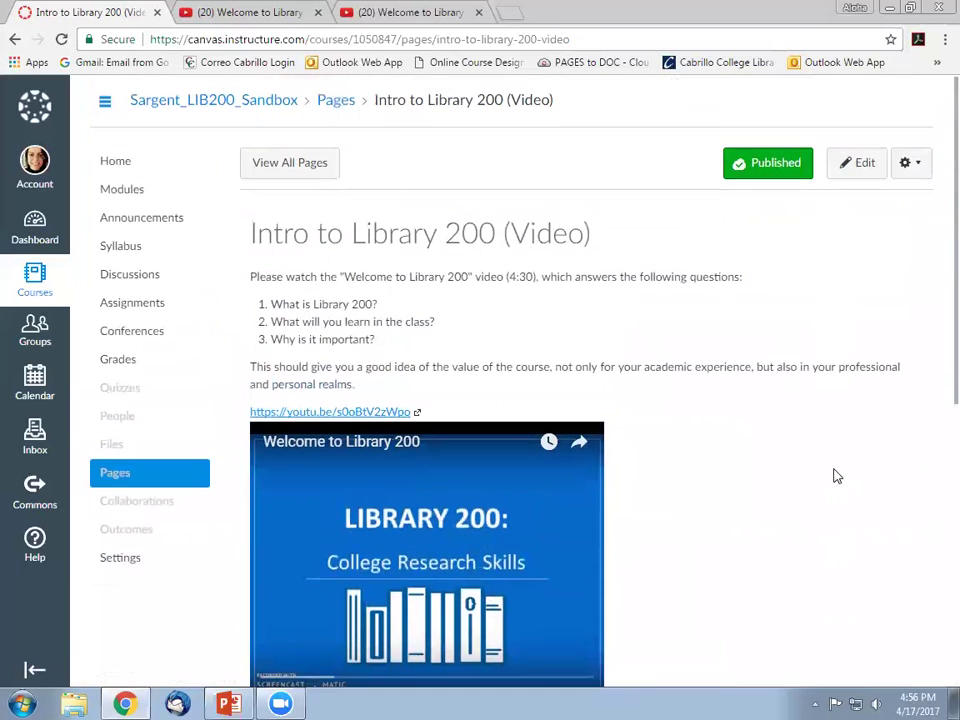
Open Modules from the course navigation and scroll down to Module 4: Developing a Research Question
{"action": "left_click", "coordinate": [163, 193]}
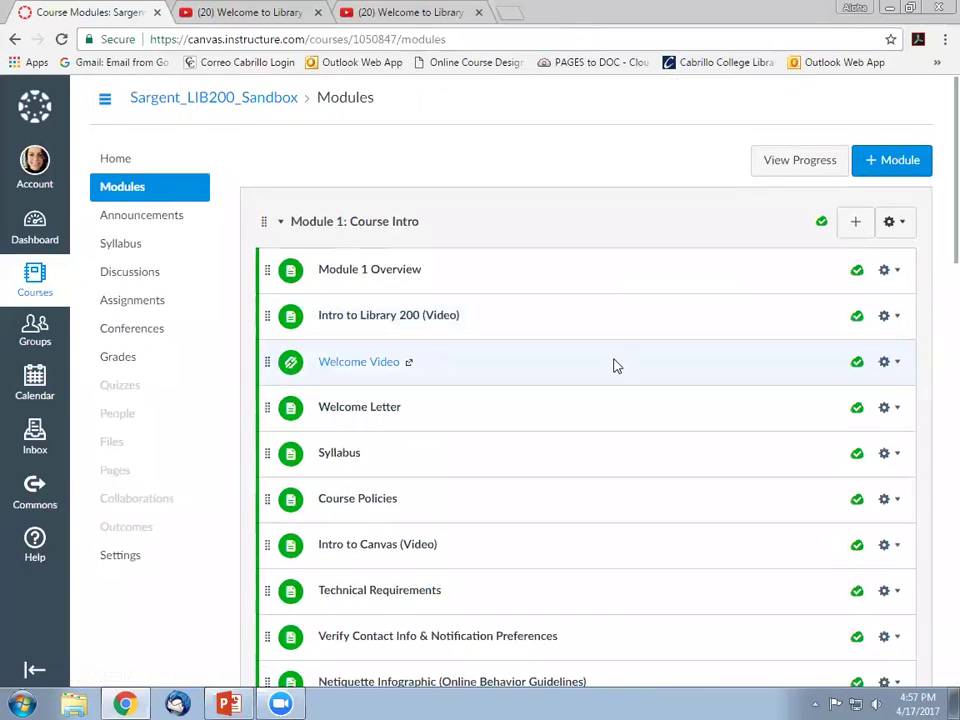
{"action": "scroll", "coordinate": [614, 366], "scroll_direction": "down", "scroll_amount": 1}
{"action": "scroll", "coordinate": [614, 366], "scroll_direction": "down", "scroll_amount": 5}
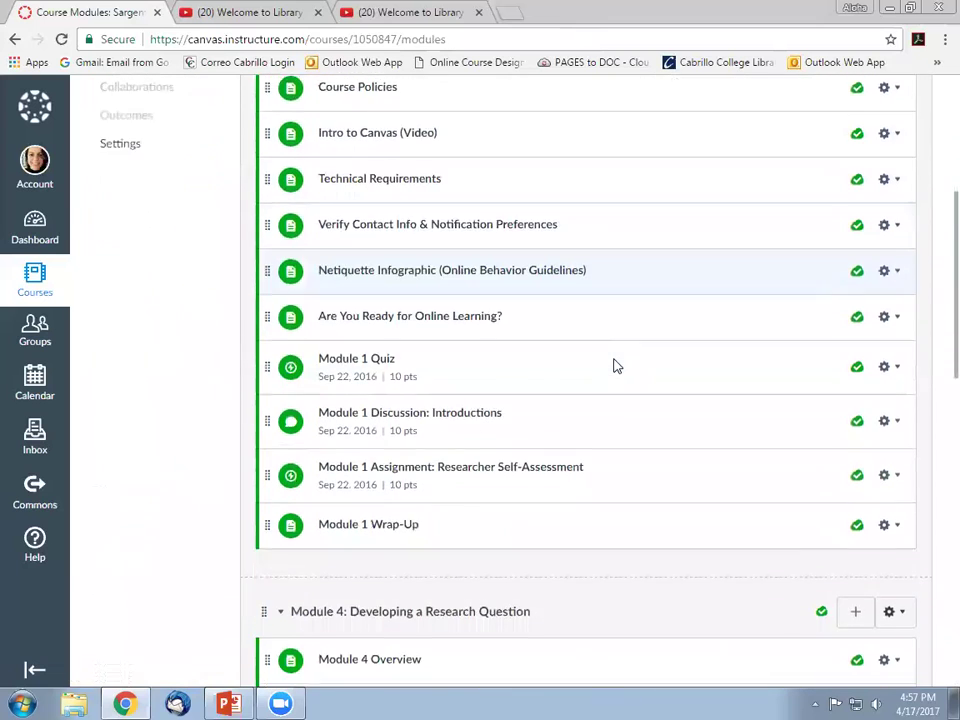
{"action": "scroll", "coordinate": [614, 366], "scroll_direction": "down", "scroll_amount": 2}
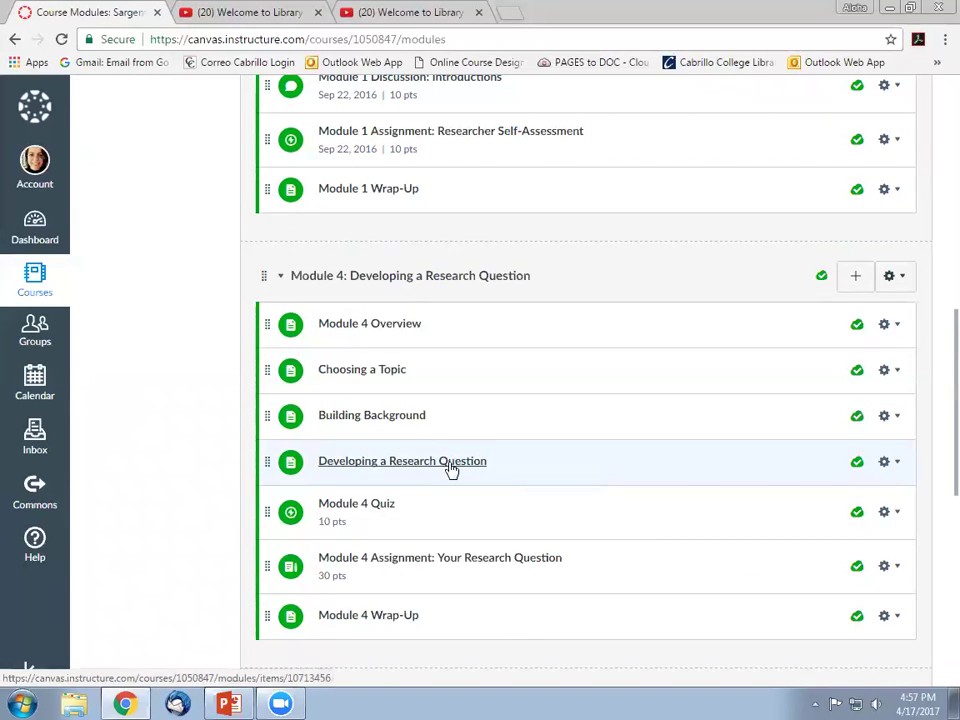
Open the Developing a Research Question page and scroll through its video and Broad Topic examples
{"action": "left_click", "coordinate": [444, 477]}
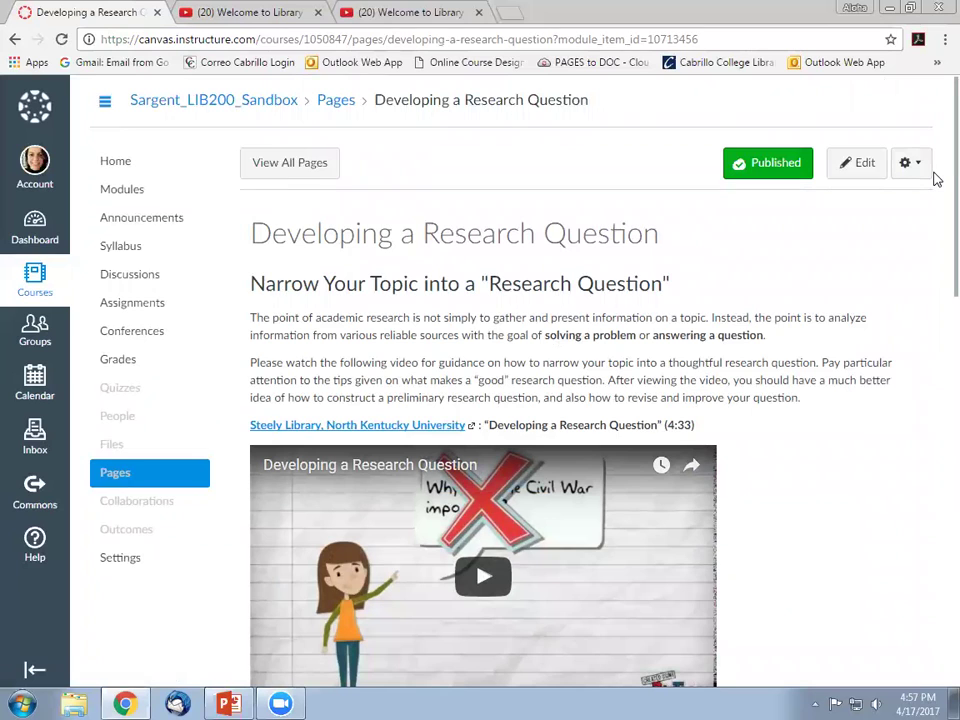
{"action": "scroll", "coordinate": [936, 195], "scroll_direction": "down", "scroll_amount": 1}
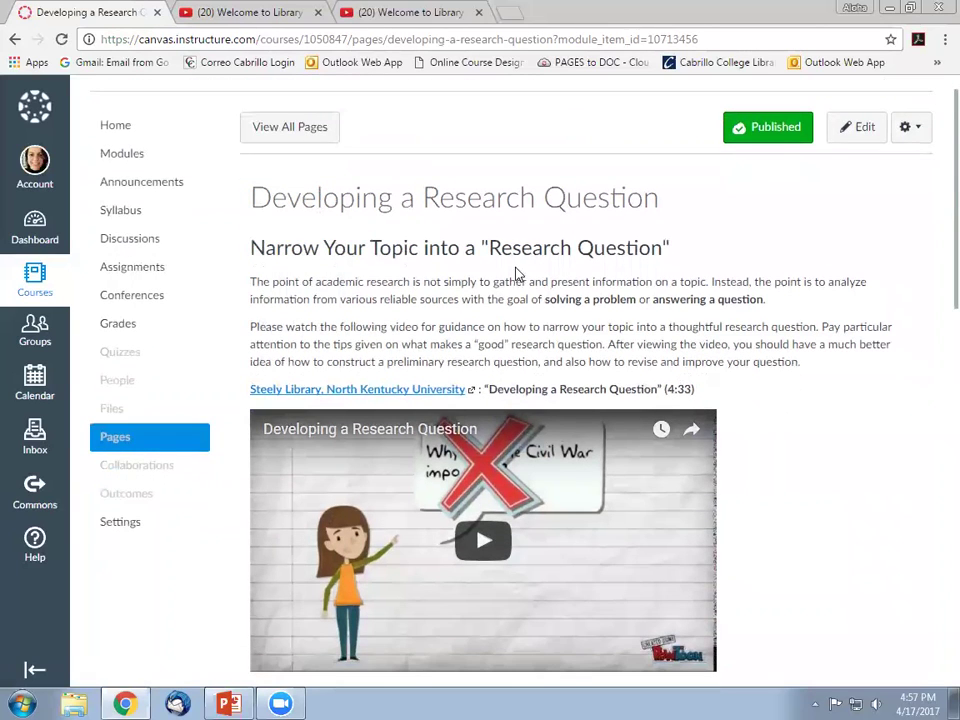
{"action": "left_click_drag", "start_coordinate": [517, 282], "coordinate": [551, 344]}
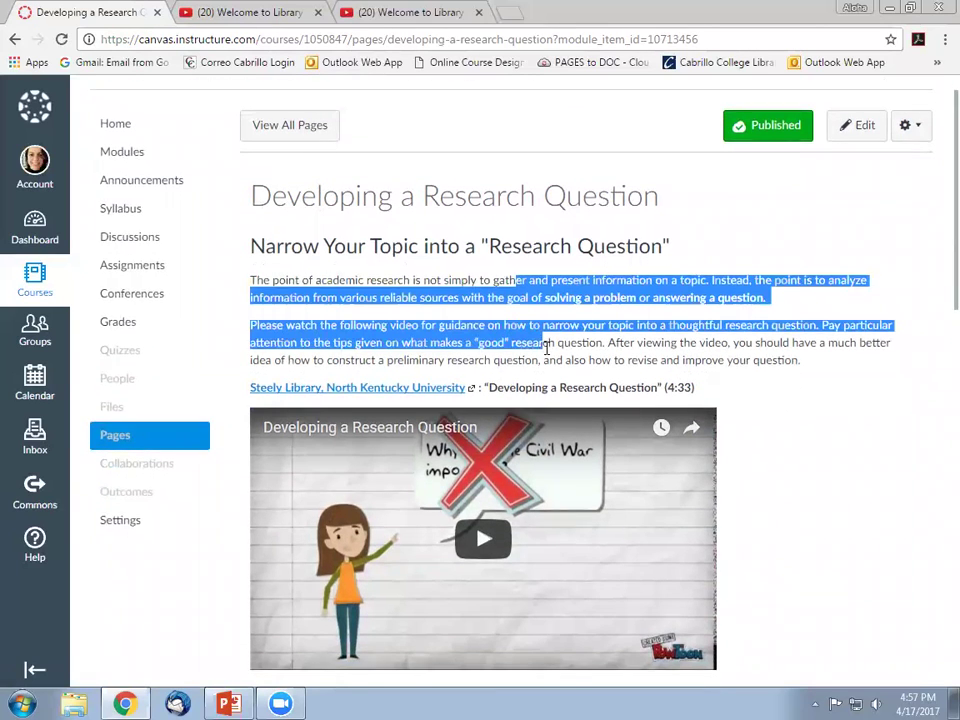
{"action": "scroll", "coordinate": [548, 352], "scroll_direction": "down", "scroll_amount": 2}
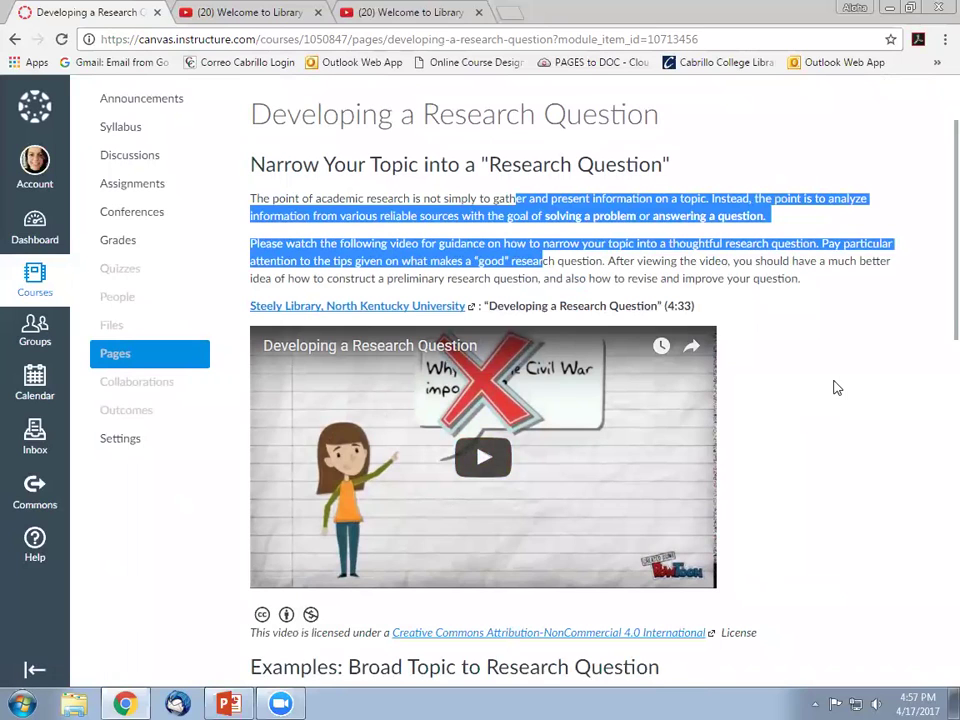
{"action": "scroll", "coordinate": [837, 388], "scroll_direction": "down", "scroll_amount": 2}
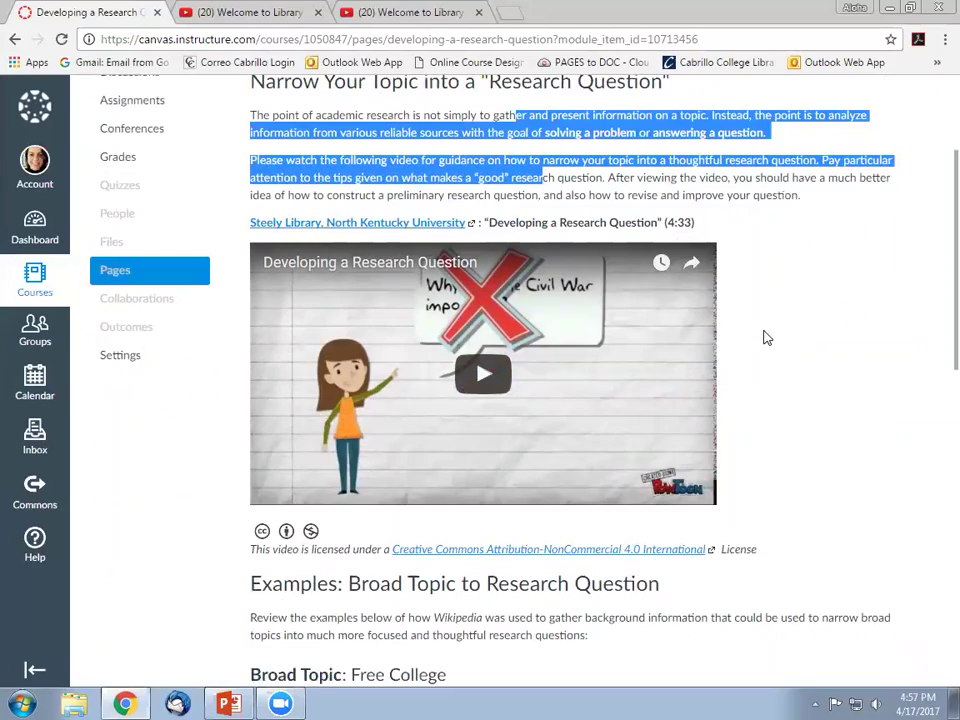
{"action": "scroll", "coordinate": [765, 338], "scroll_direction": "down", "scroll_amount": 2}
{"action": "left_click_drag", "start_coordinate": [447, 451], "coordinate": [484, 549]}
{"action": "scroll", "coordinate": [484, 549], "scroll_direction": "down", "scroll_amount": 4}
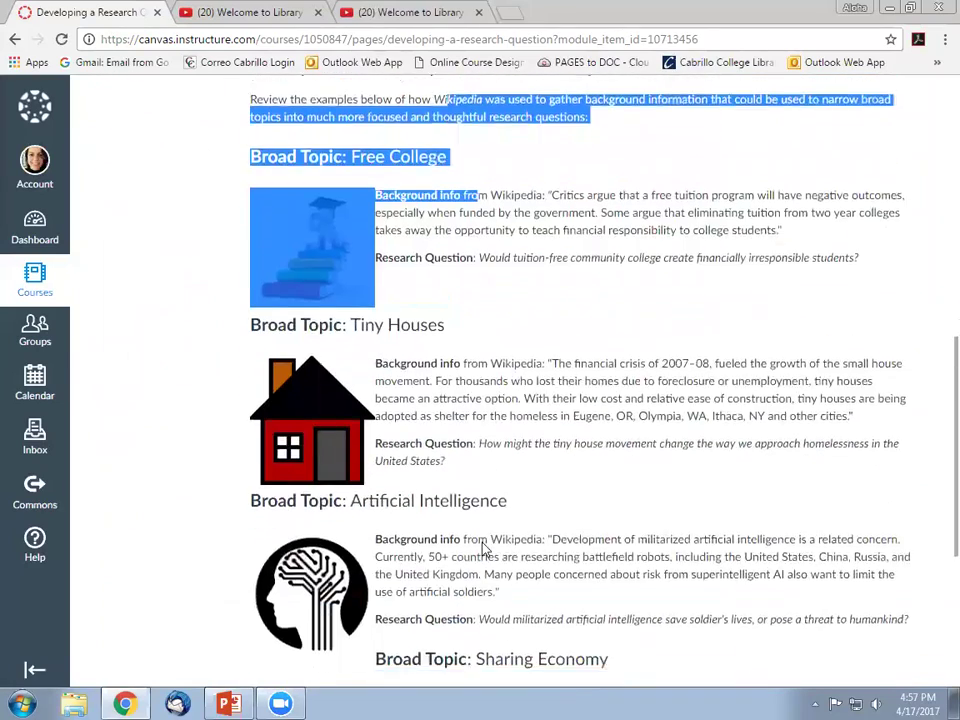
{"action": "scroll", "coordinate": [484, 549], "scroll_direction": "down", "scroll_amount": 1}
{"action": "scroll", "coordinate": [482, 542], "scroll_direction": "up", "scroll_amount": 7}
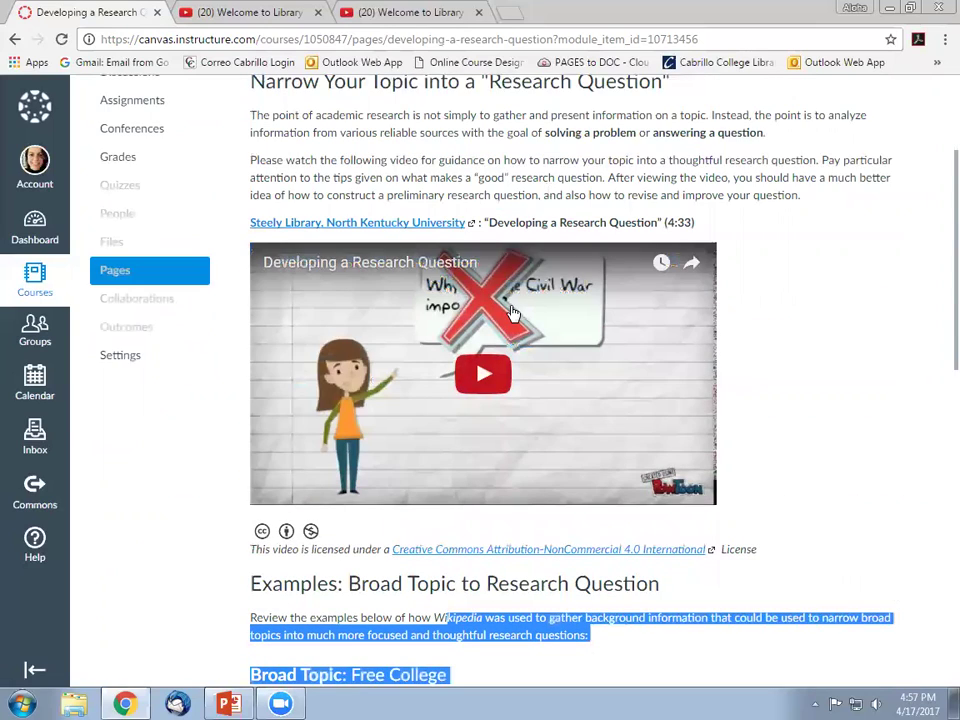
{"action": "scroll", "coordinate": [814, 465], "scroll_direction": "down", "scroll_amount": 3}
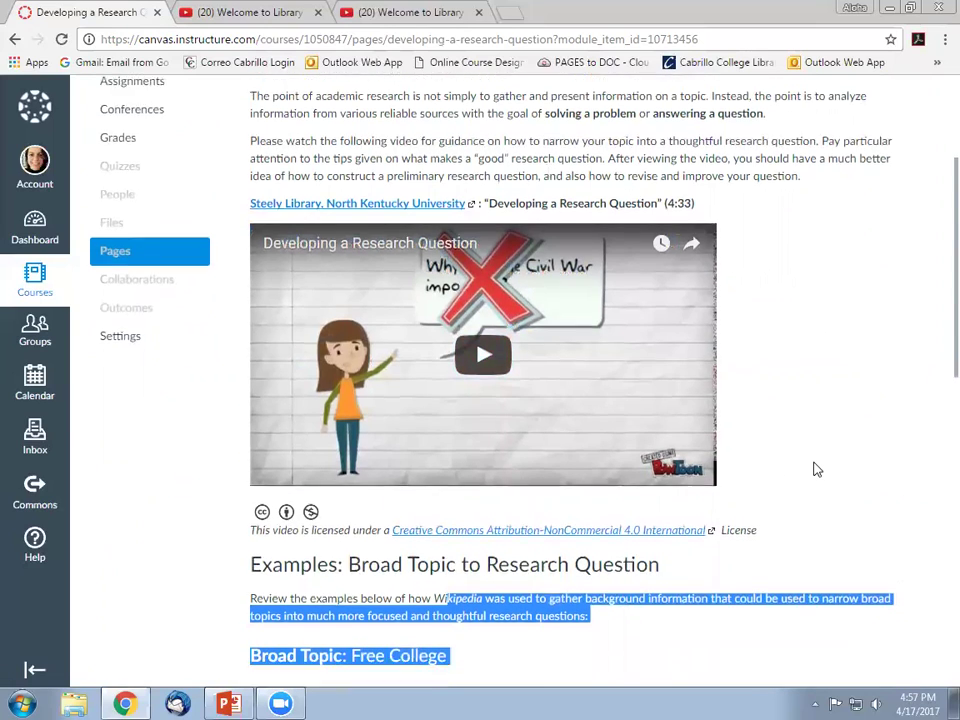
{"action": "scroll", "coordinate": [814, 465], "scroll_direction": "down", "scroll_amount": 5}
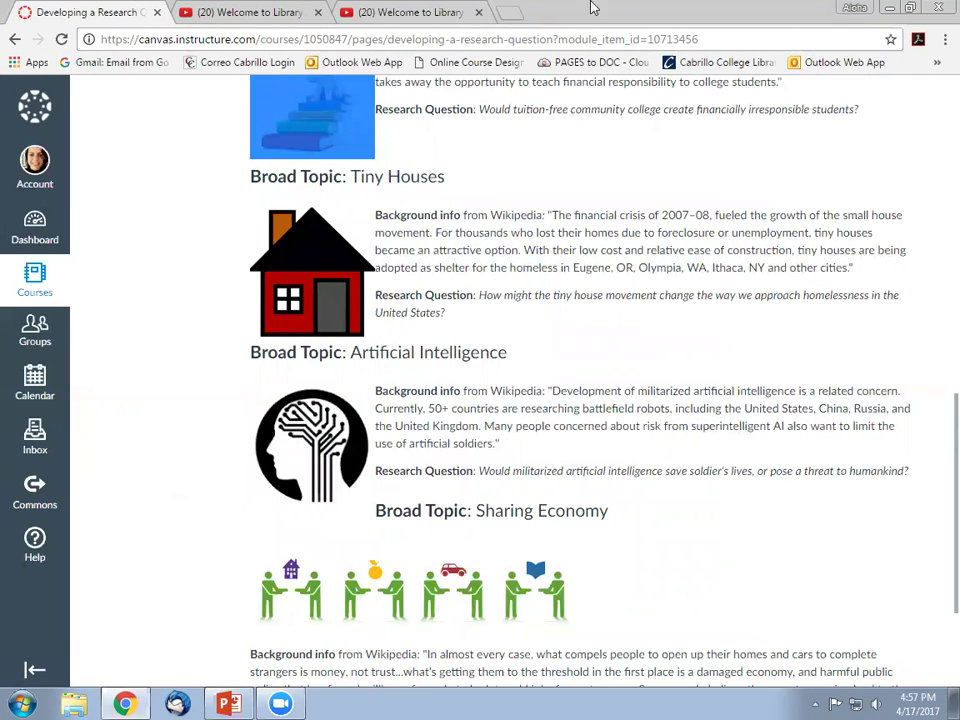
Bring the TECH Talk Embedding Video presentation forward in PowerPoint and show slide 1
{"action": "left_click", "coordinate": [234, 703]}
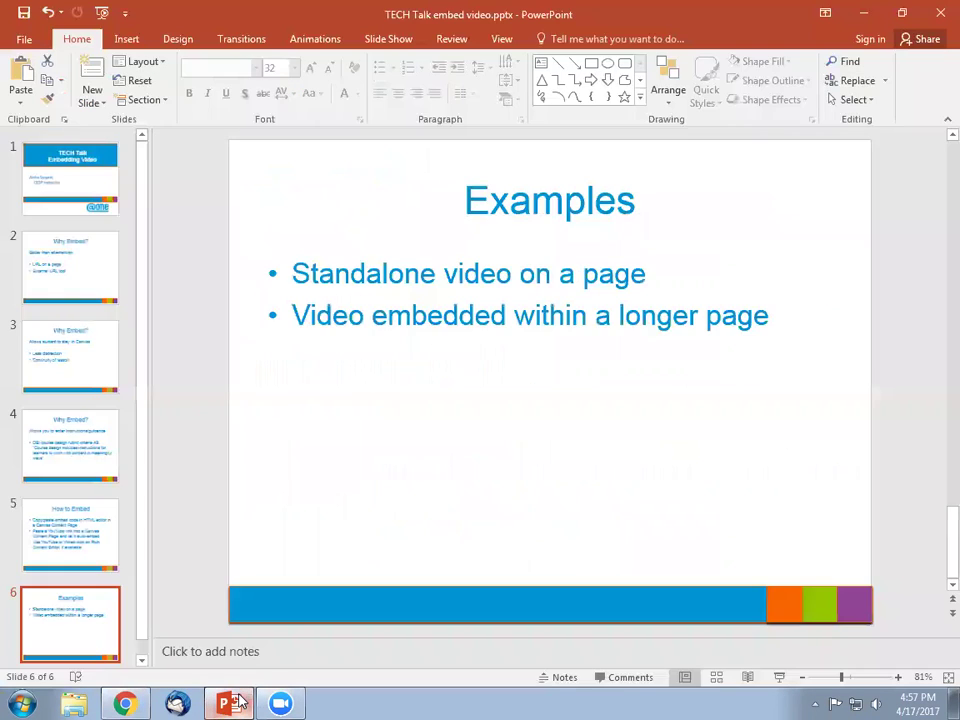
{"action": "left_click", "coordinate": [82, 173]}
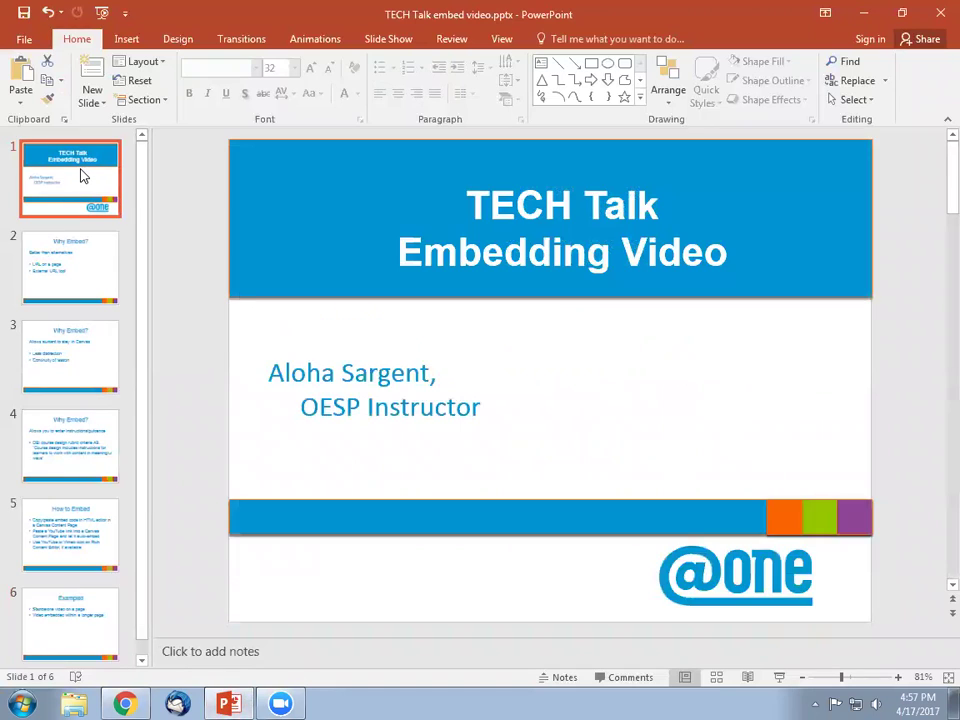